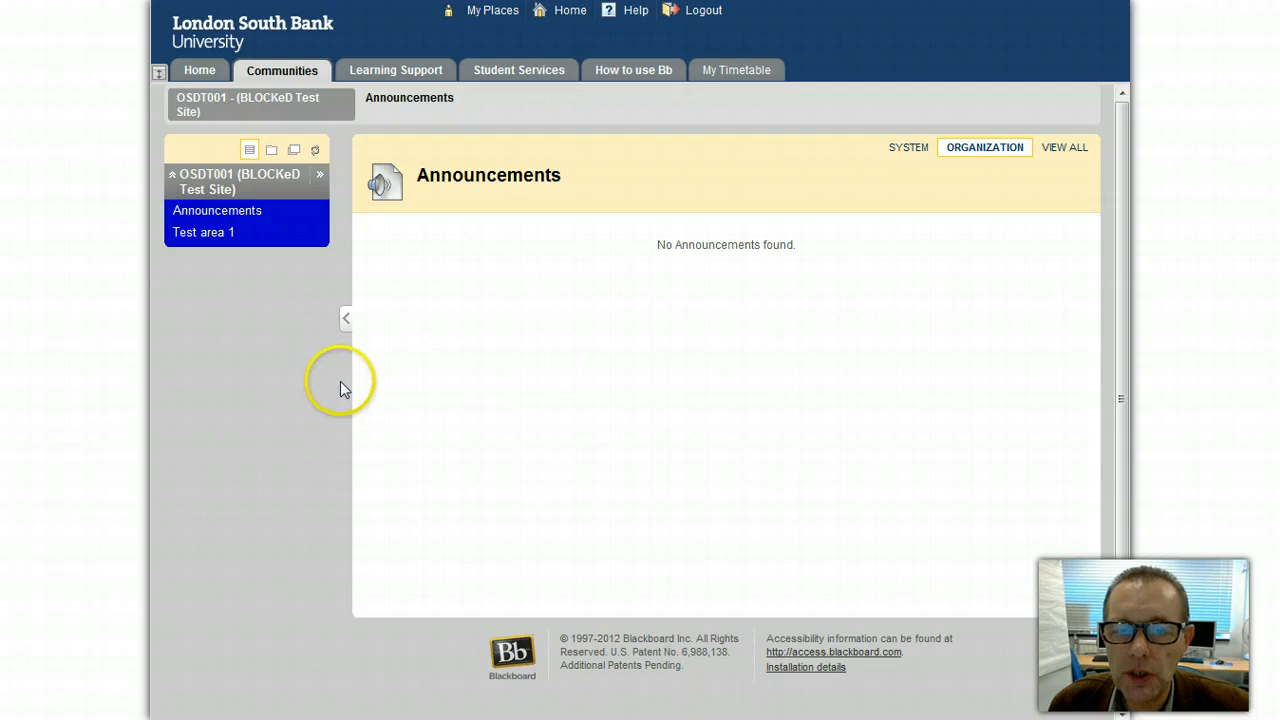
Open Test area 1 and view the thread list of the General Discussion - Week 1 forum.
{"action": "left_click", "coordinate": [197, 238]}
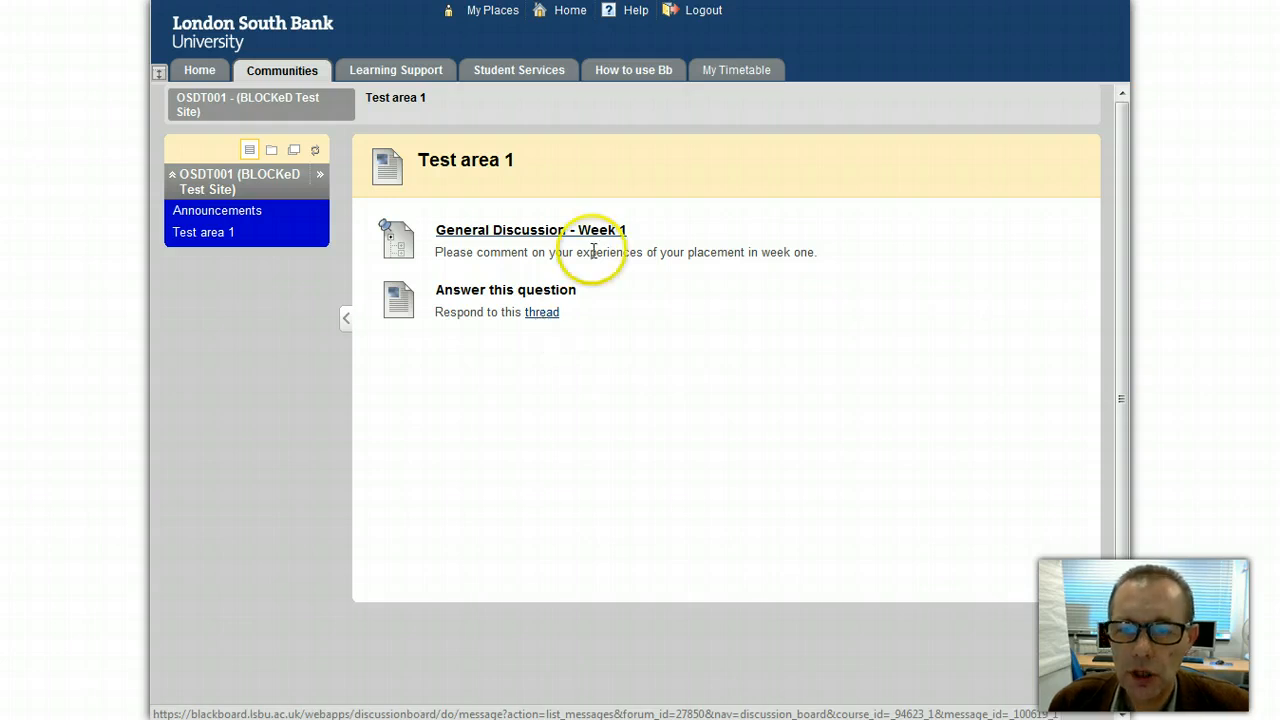
{"action": "left_click", "coordinate": [567, 233]}
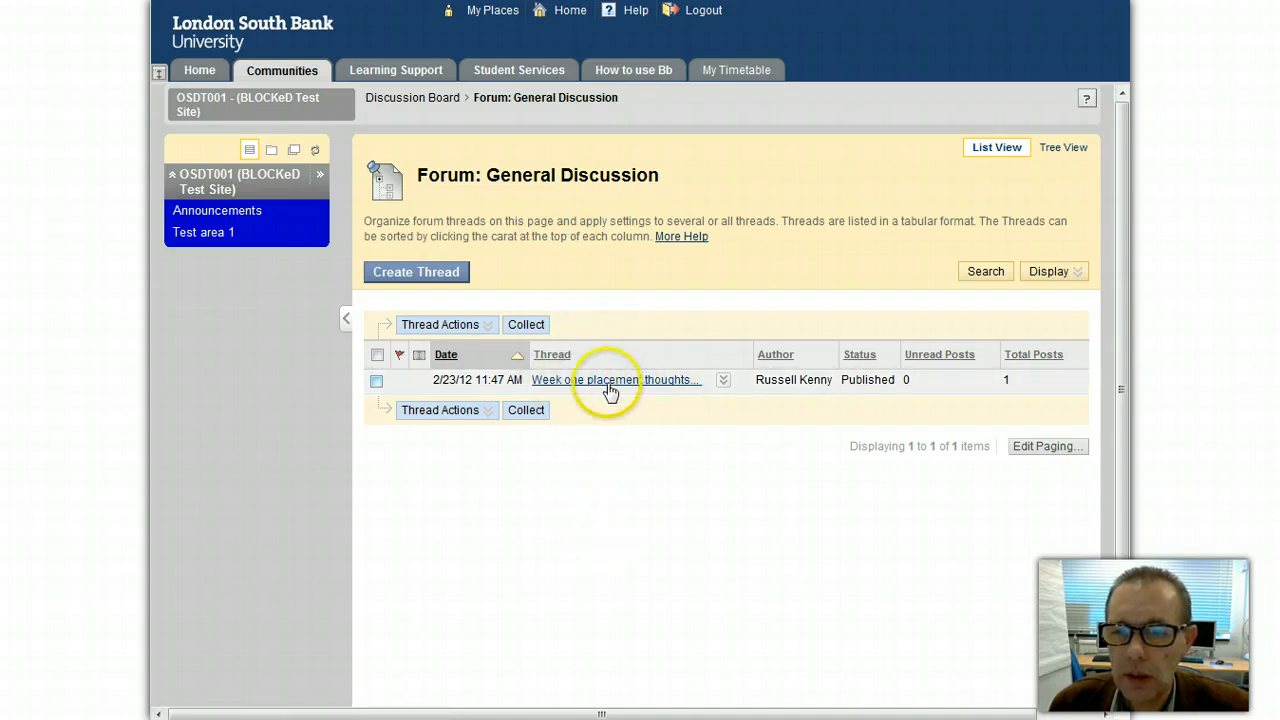
{"action": "left_click", "coordinate": [551, 382]}
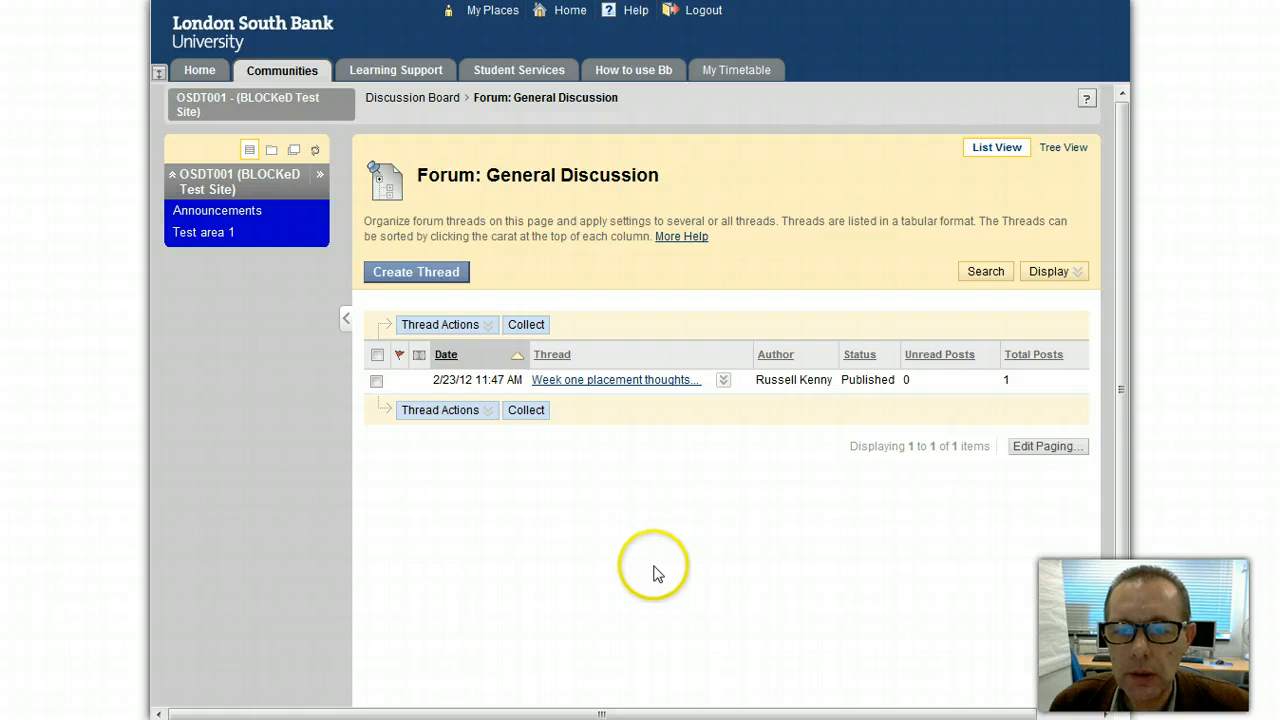
Return to Test area 1 and open the thread linked under "Answer this question" to read its post.
{"action": "left_click", "coordinate": [216, 233]}
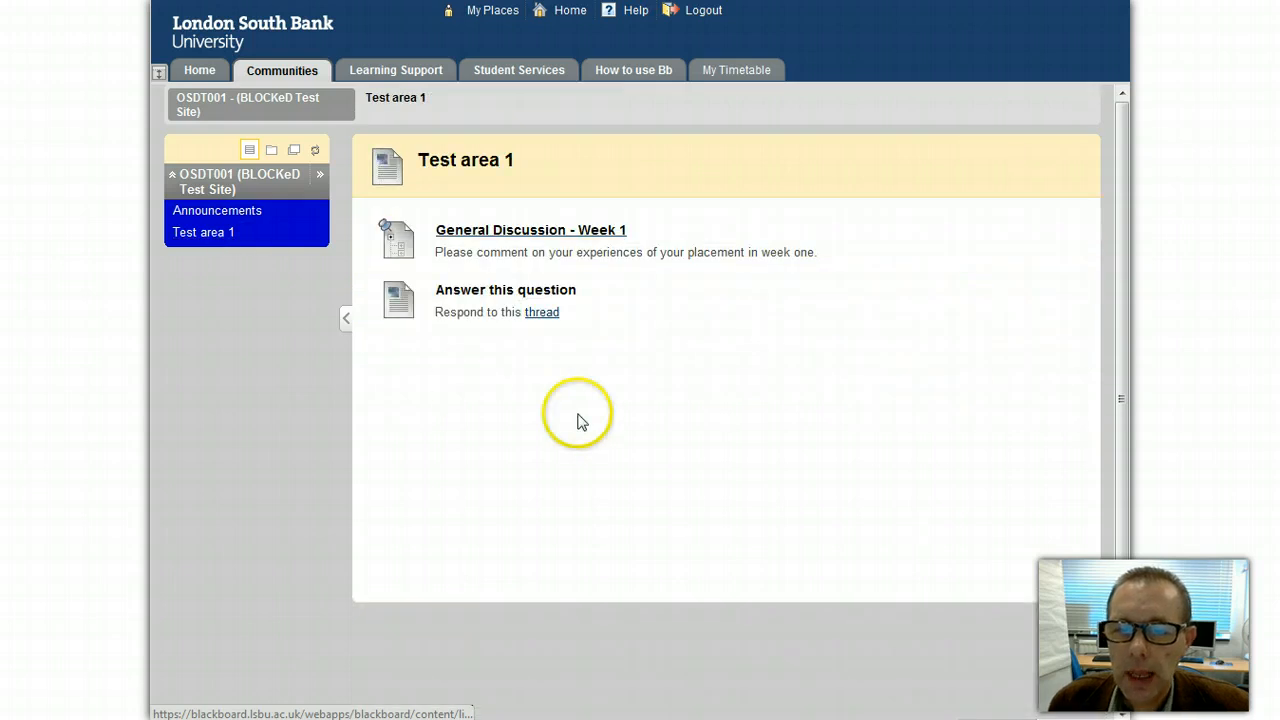
{"action": "left_click", "coordinate": [549, 315]}
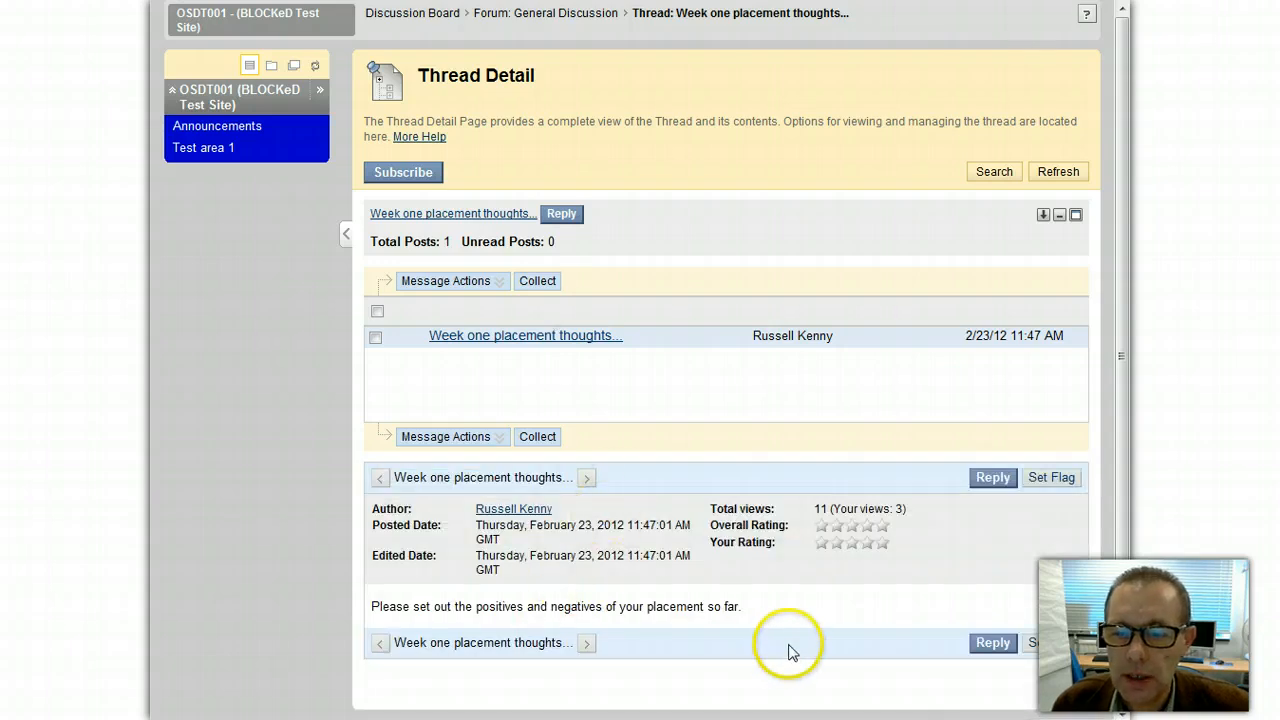
{"action": "left_click_drag", "start_coordinate": [745, 607], "coordinate": [357, 610]}
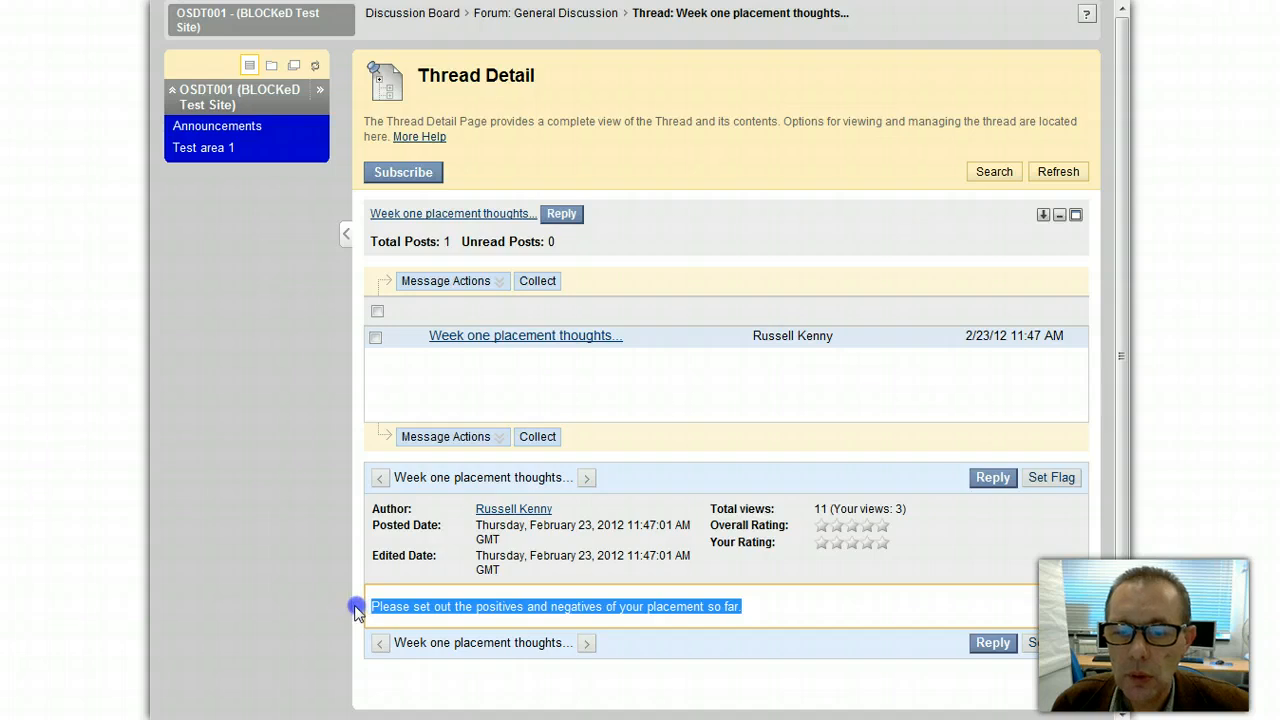
{"action": "left_click", "coordinate": [790, 610]}
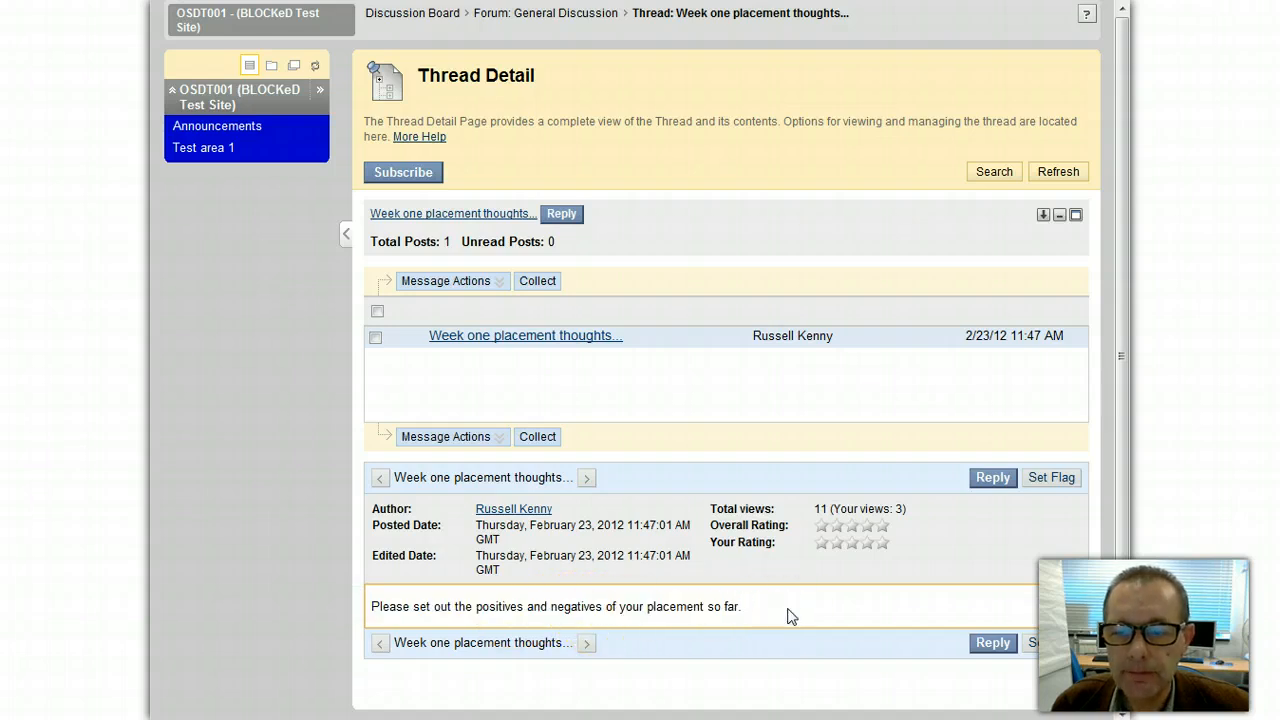
{"action": "left_click", "coordinate": [372, 606]}
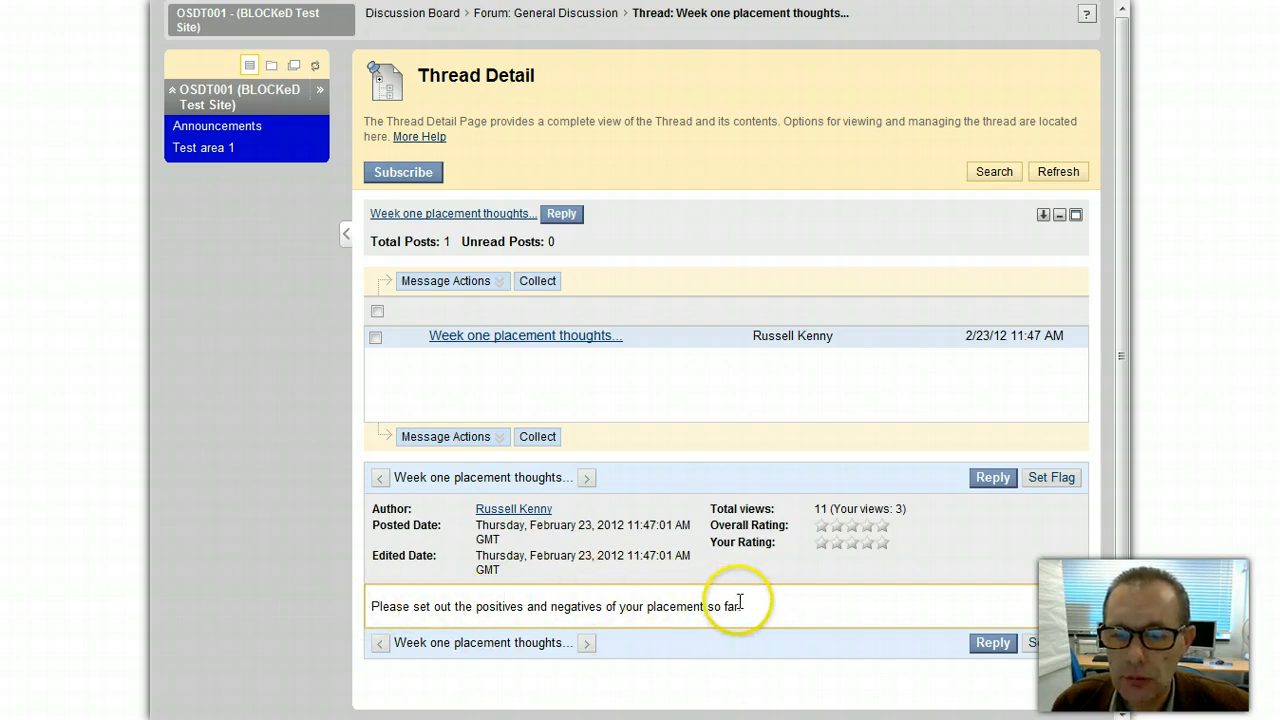
Start a reply to the "Week one placement thoughts" post and change its subject to "RE: Week one My Thoughts".
{"action": "left_click", "coordinate": [993, 643]}
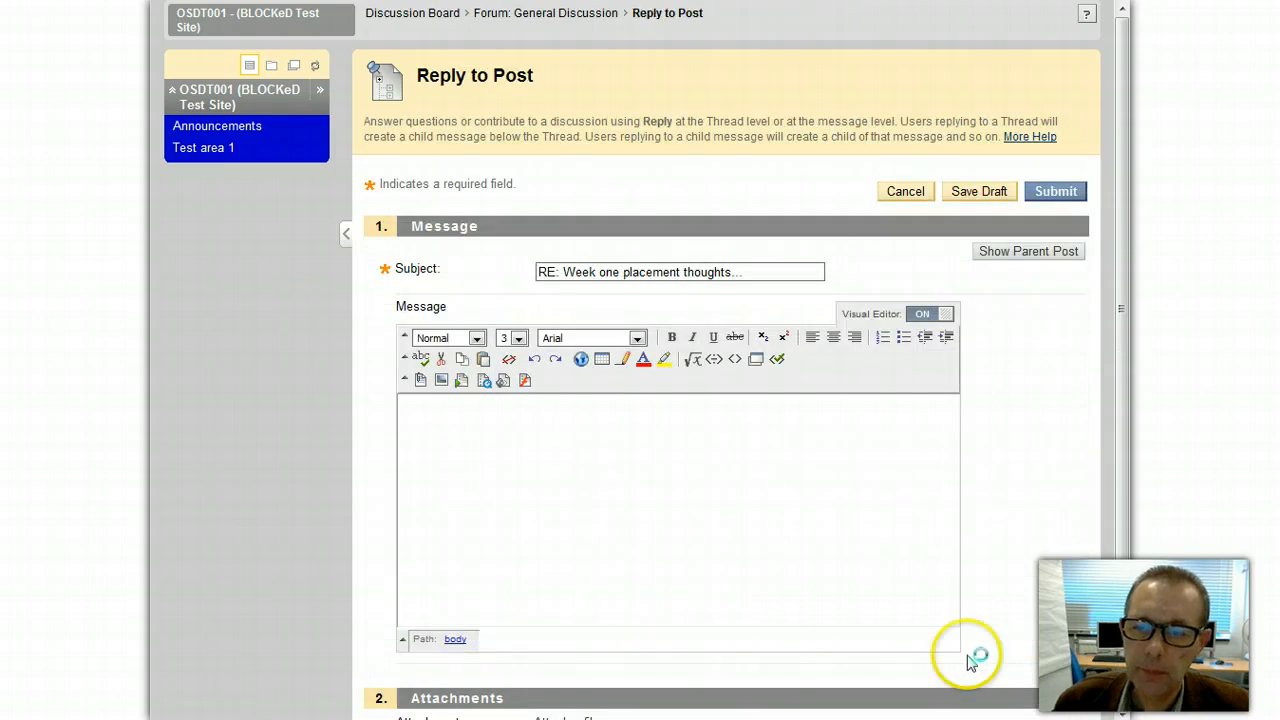
{"action": "left_click_drag", "start_coordinate": [757, 272], "coordinate": [498, 280]}
{"action": "left_click", "coordinate": [750, 448]}
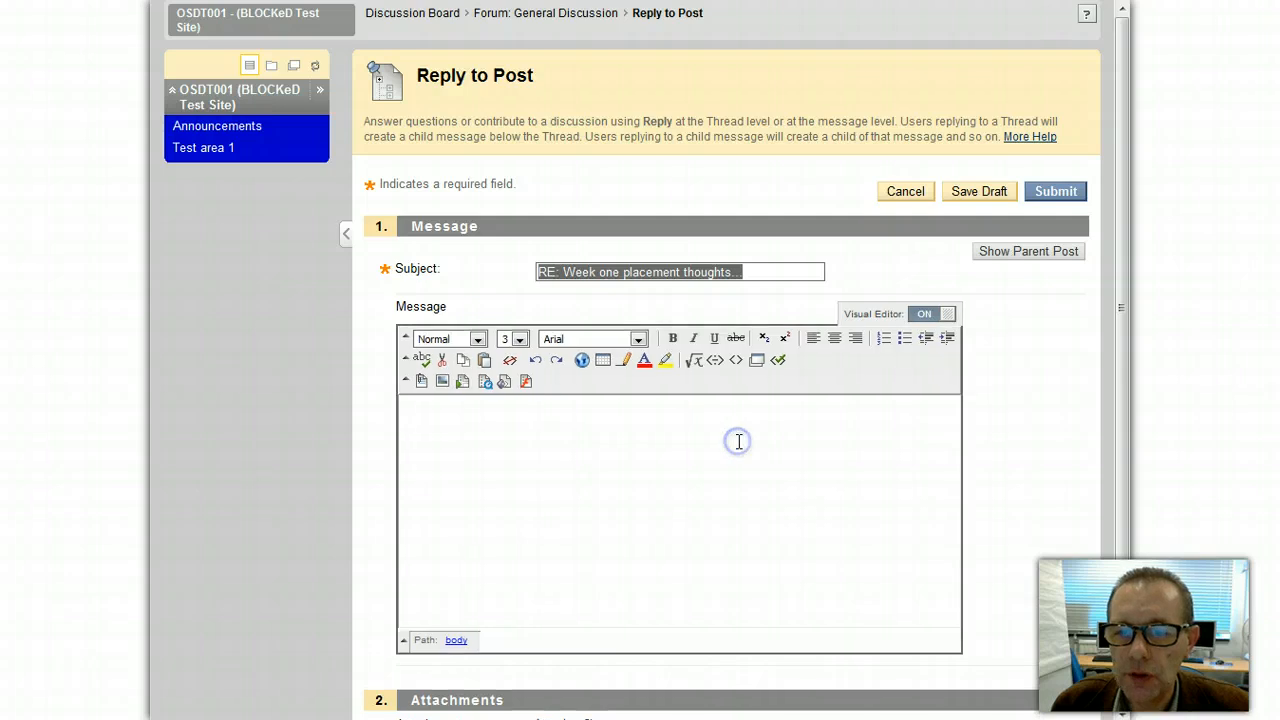
{"action": "left_click", "coordinate": [714, 268]}
{"action": "left_click_drag", "start_coordinate": [722, 270], "coordinate": [472, 267]}
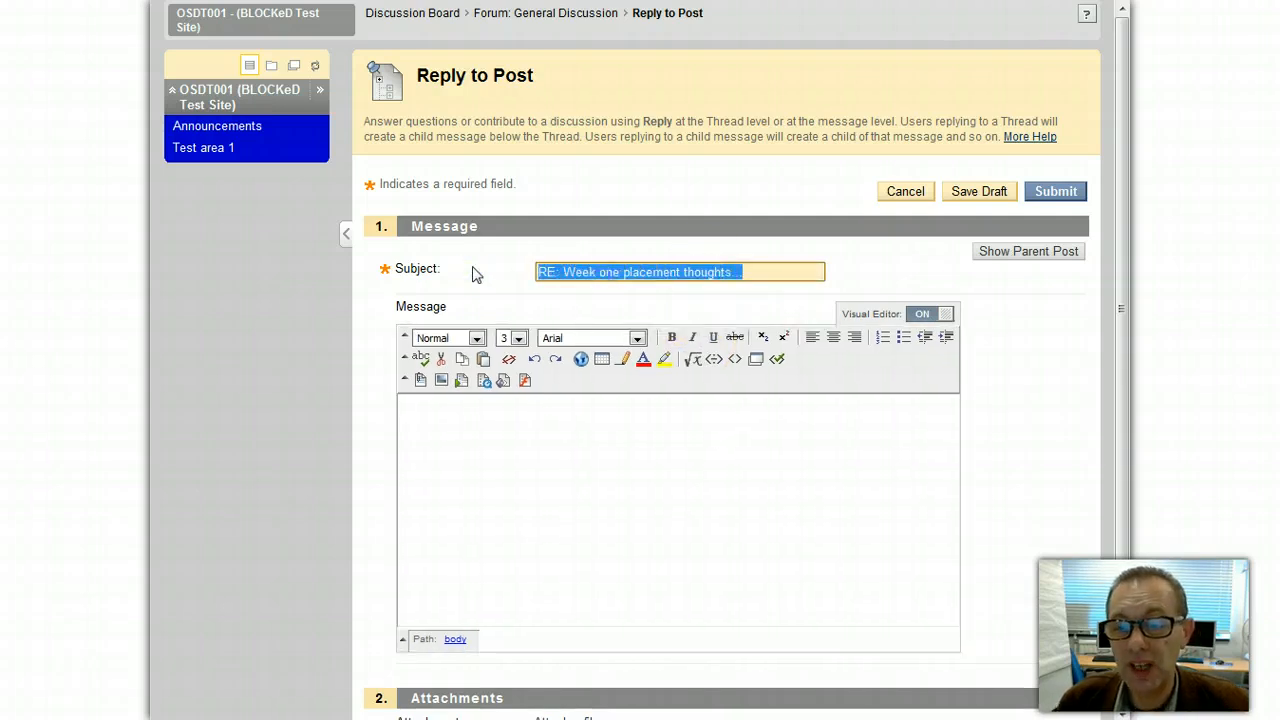
{"action": "left_click_drag", "start_coordinate": [751, 266], "coordinate": [626, 268]}
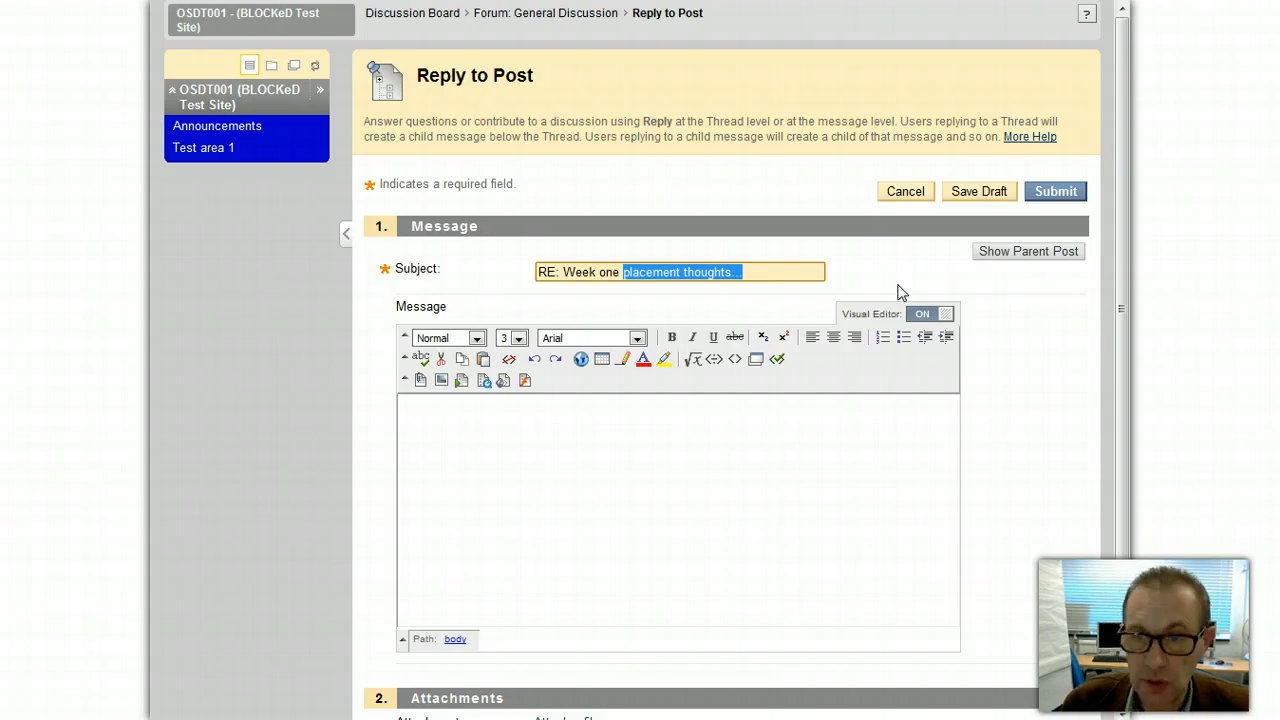
{"action": "type", "text": "My"}
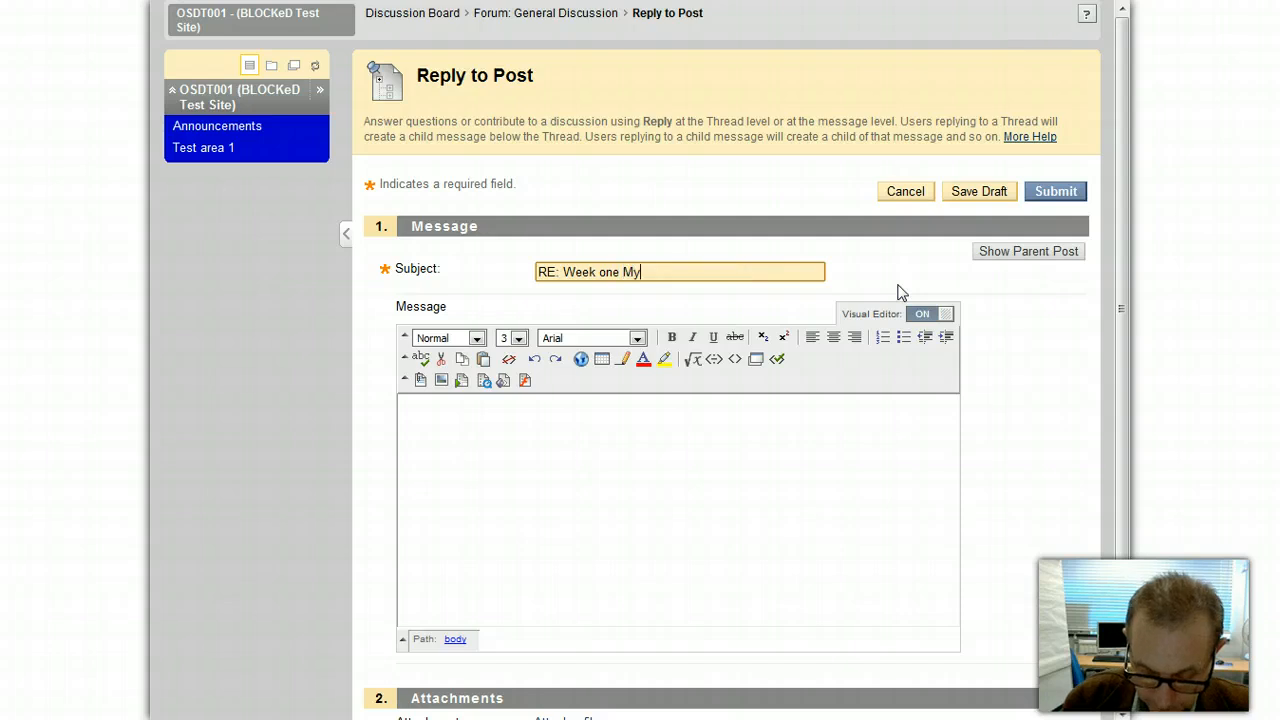
{"action": "type", "text": " Thoughts"}
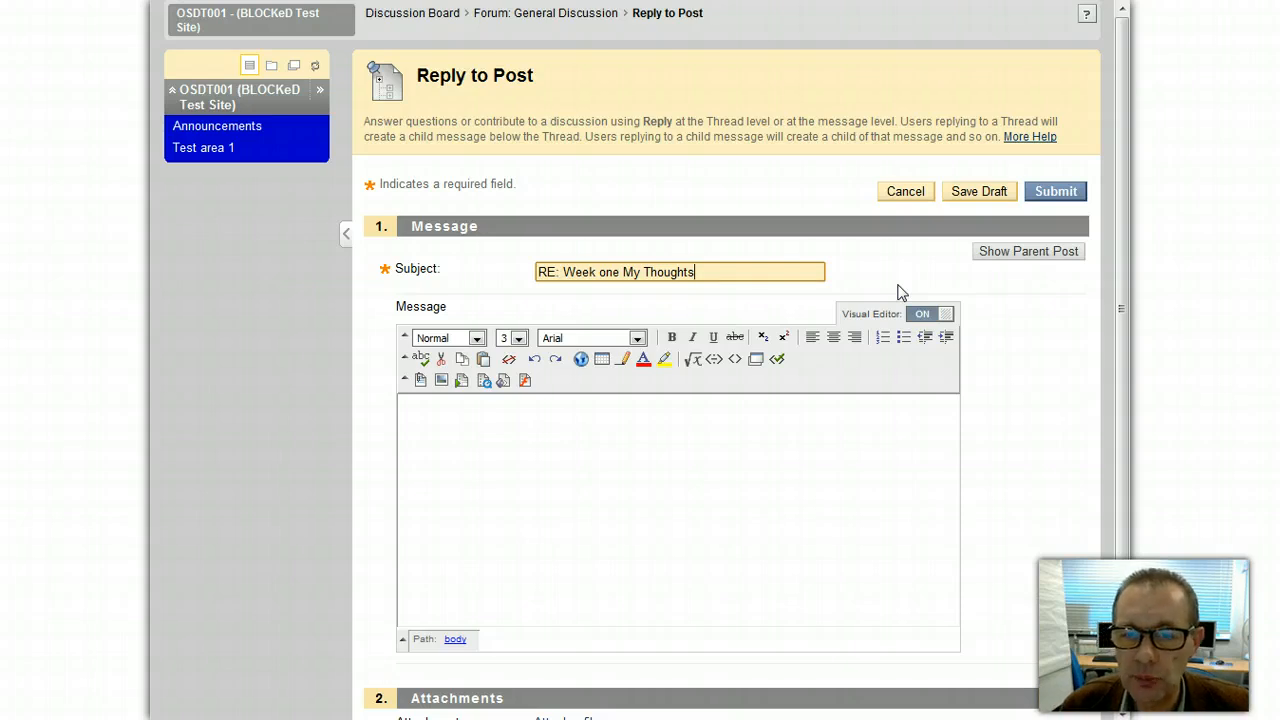
Write "I had a good time! It was very useful." as the reply's message.
{"action": "left_click", "coordinate": [480, 406]}
{"action": "type", "text": "I had a good time"}
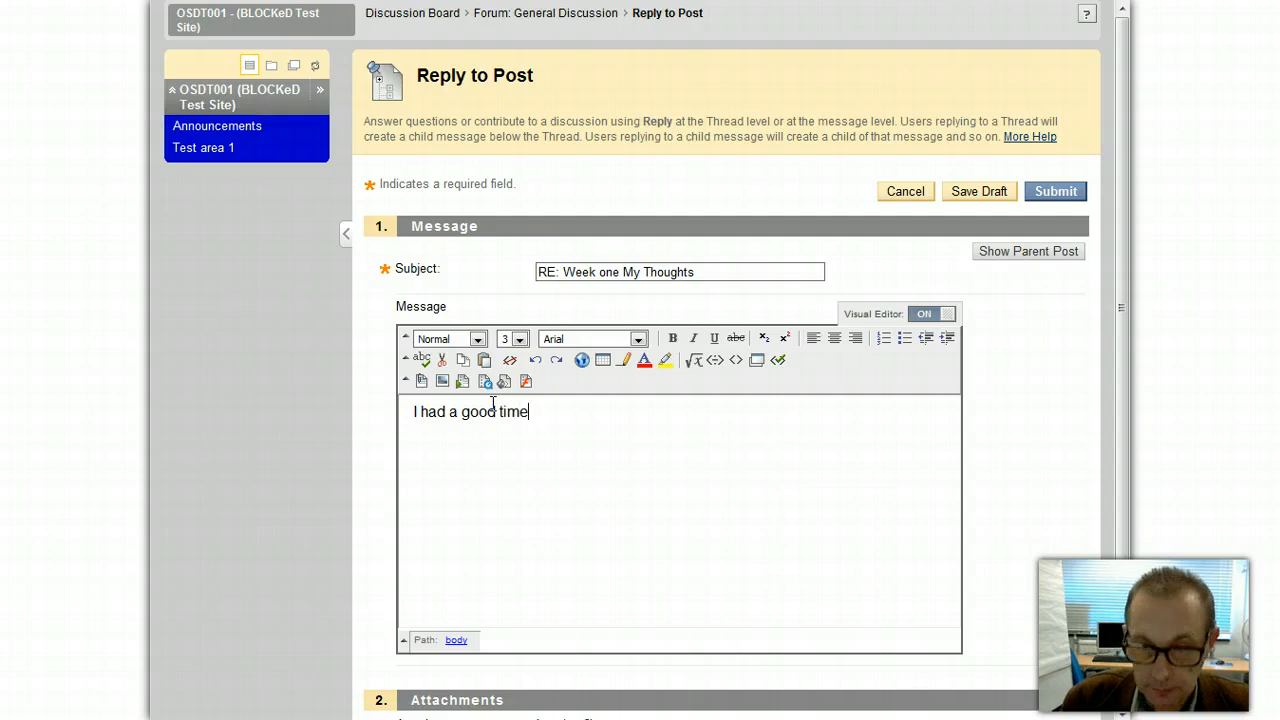
{"action": "type", "text": "!  "}
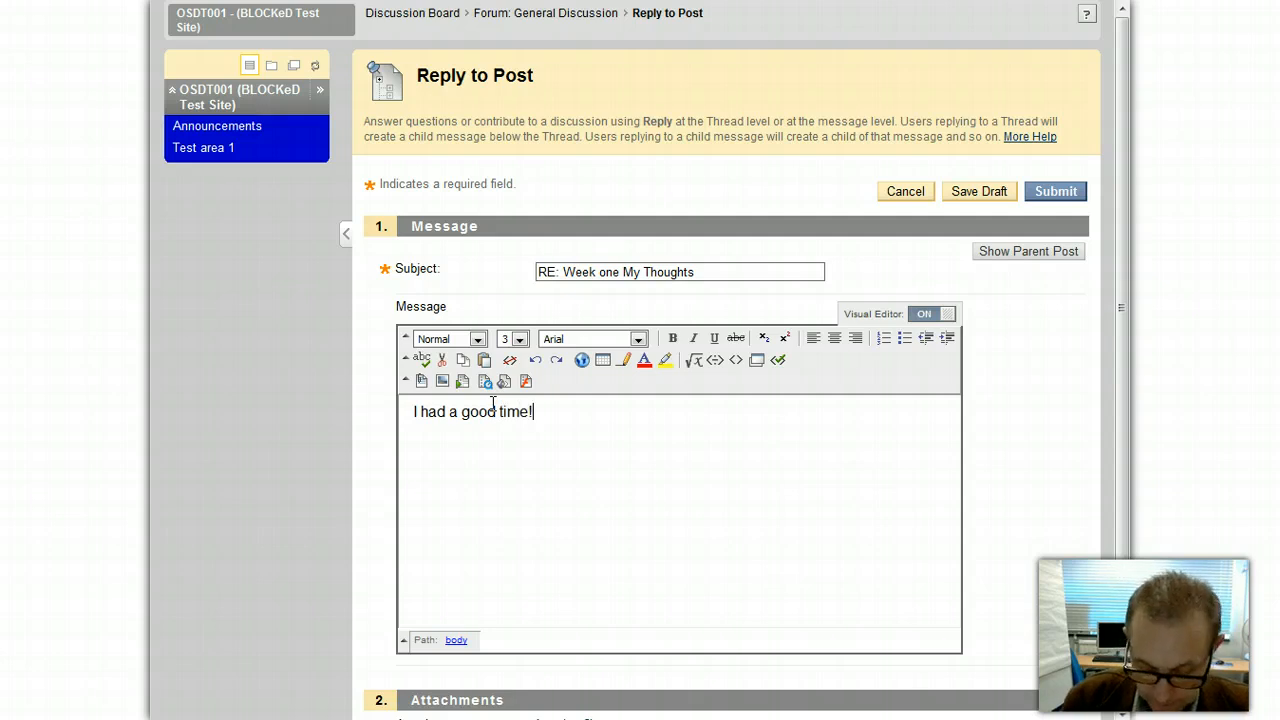
{"action": "type", "text": "It w"}
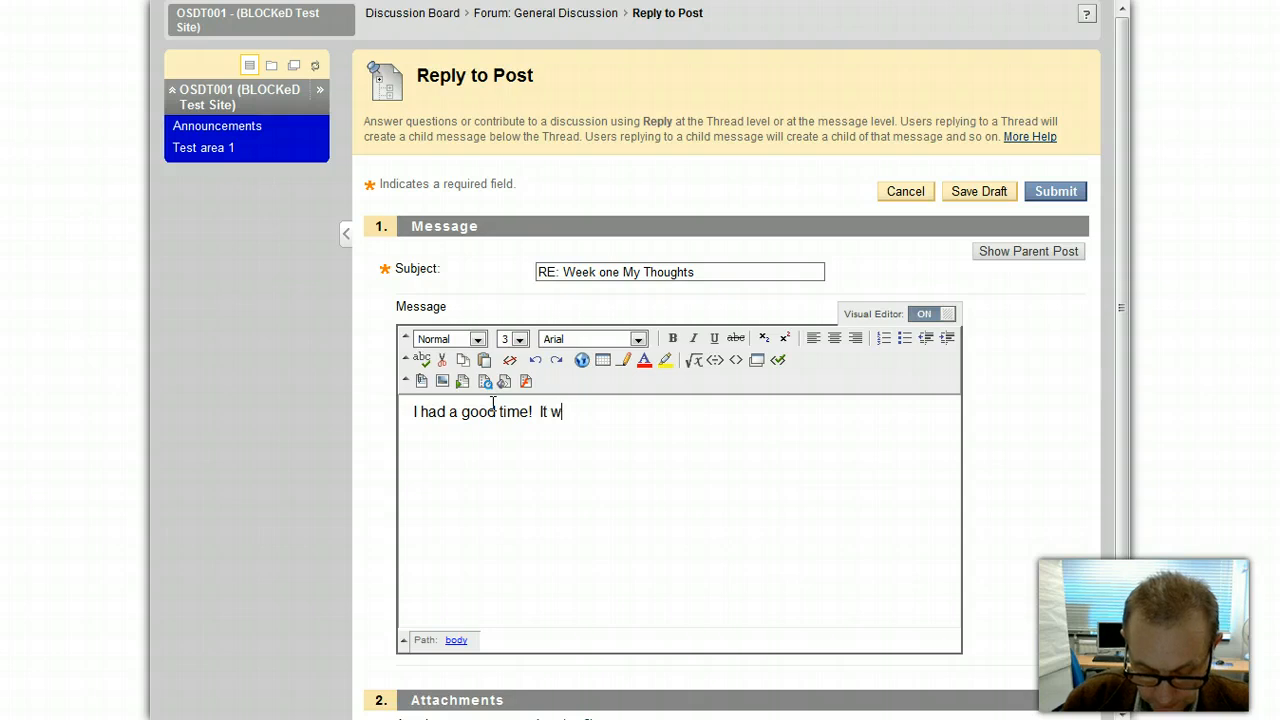
{"action": "type", "text": "as"}
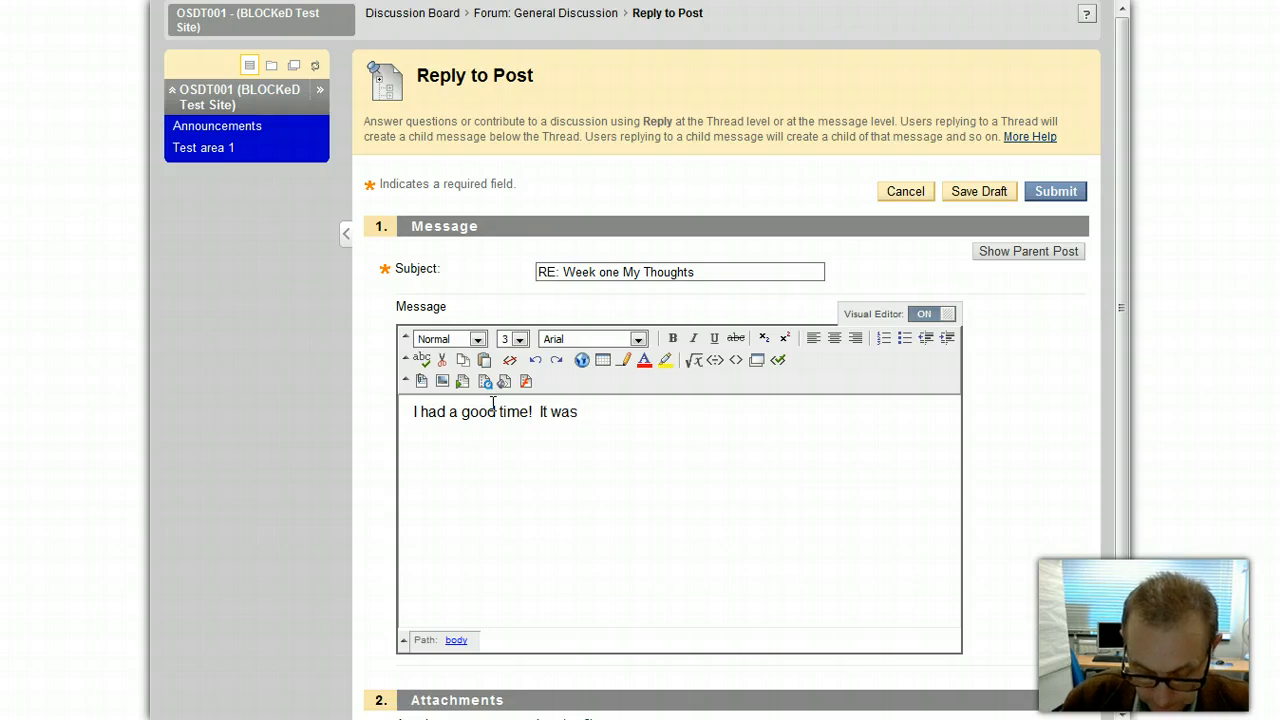
{"action": "type", "text": " very "}
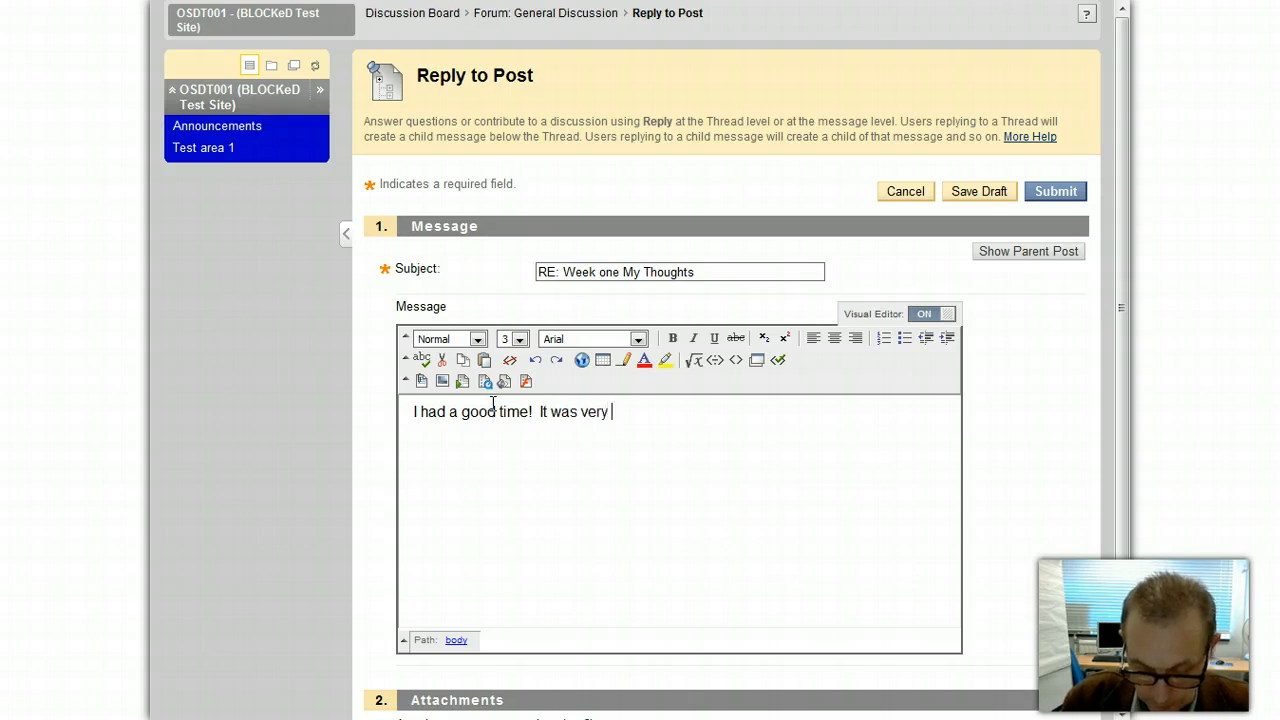
{"action": "type", "text": "useful"}
{"action": "key", "text": "BackSpace"}
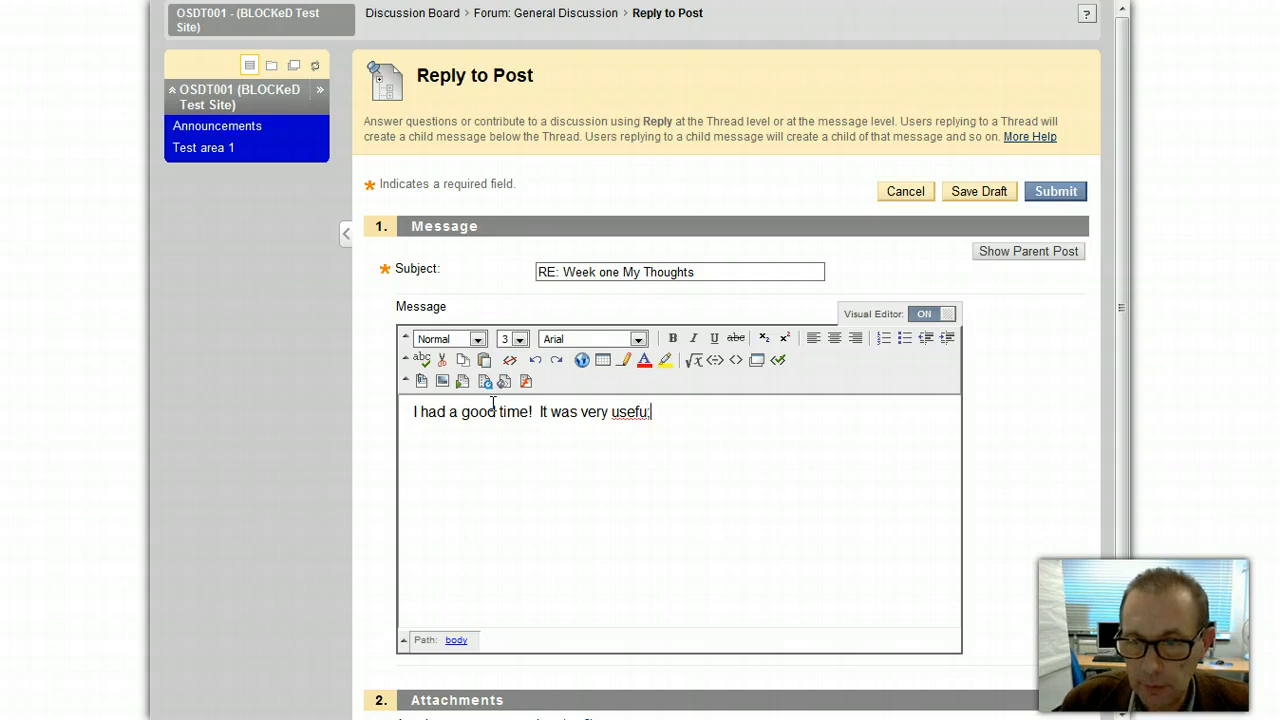
{"action": "type", "text": "l."}
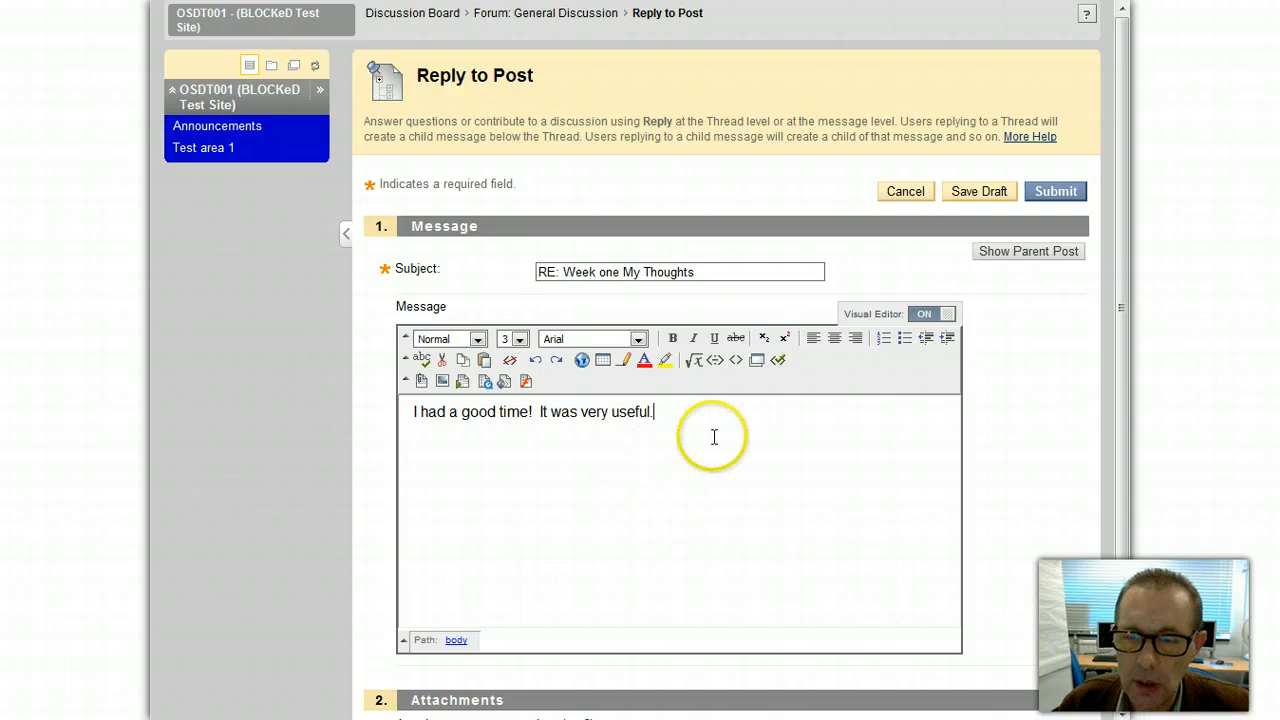
Check the written message and submit the reply to the thread.
{"action": "left_click", "coordinate": [648, 412]}
{"action": "left_click_drag", "start_coordinate": [648, 412], "coordinate": [366, 397]}
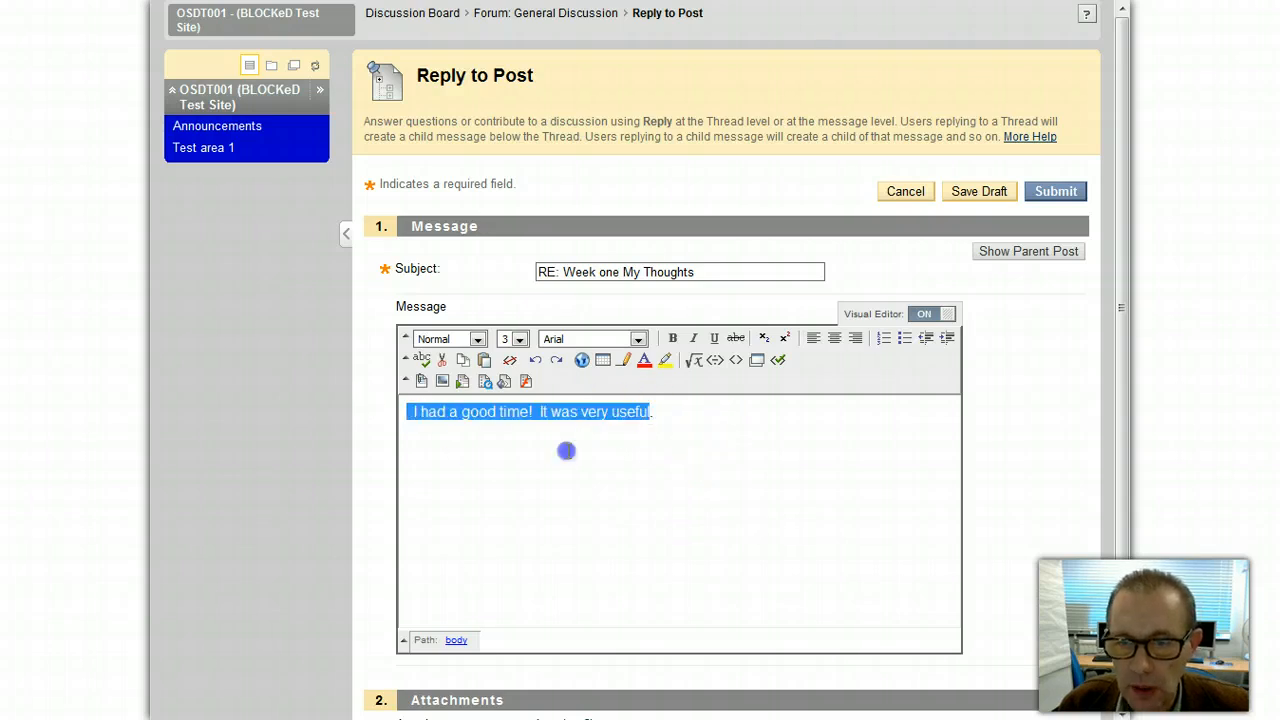
{"action": "left_click", "coordinate": [566, 448]}
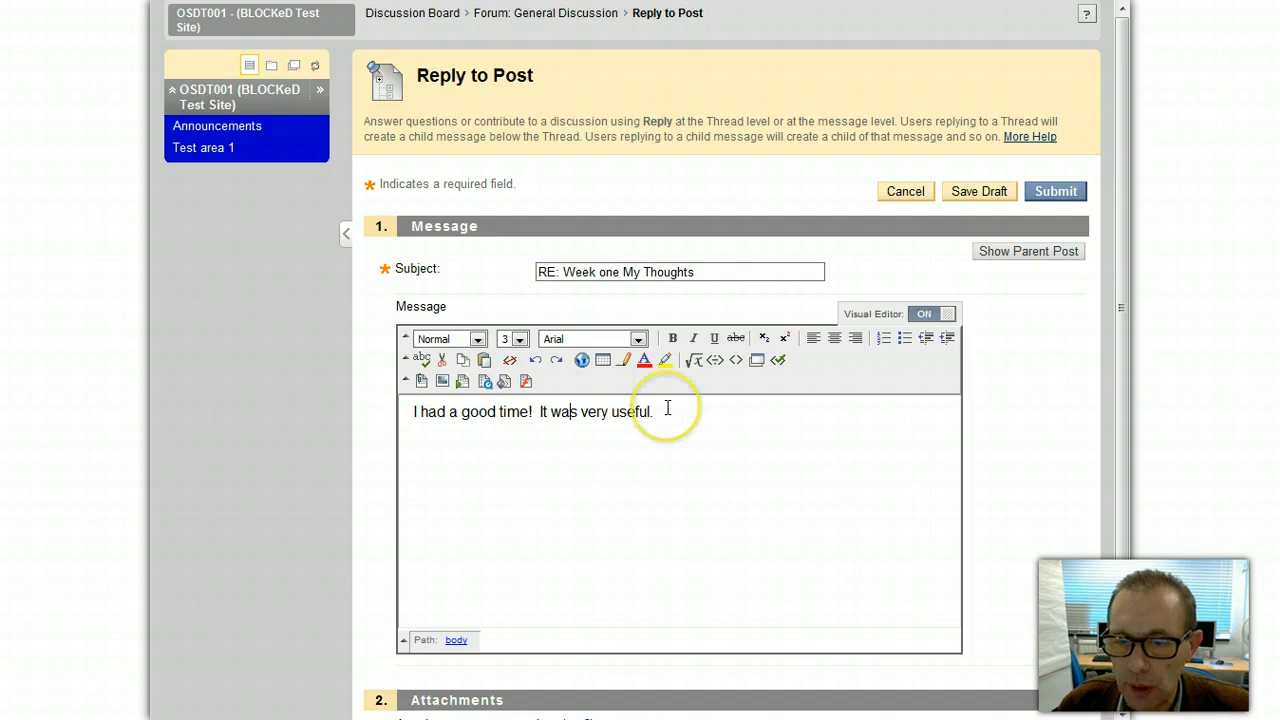
{"action": "scroll", "coordinate": [689, 423], "scroll_direction": "down", "scroll_amount": 3}
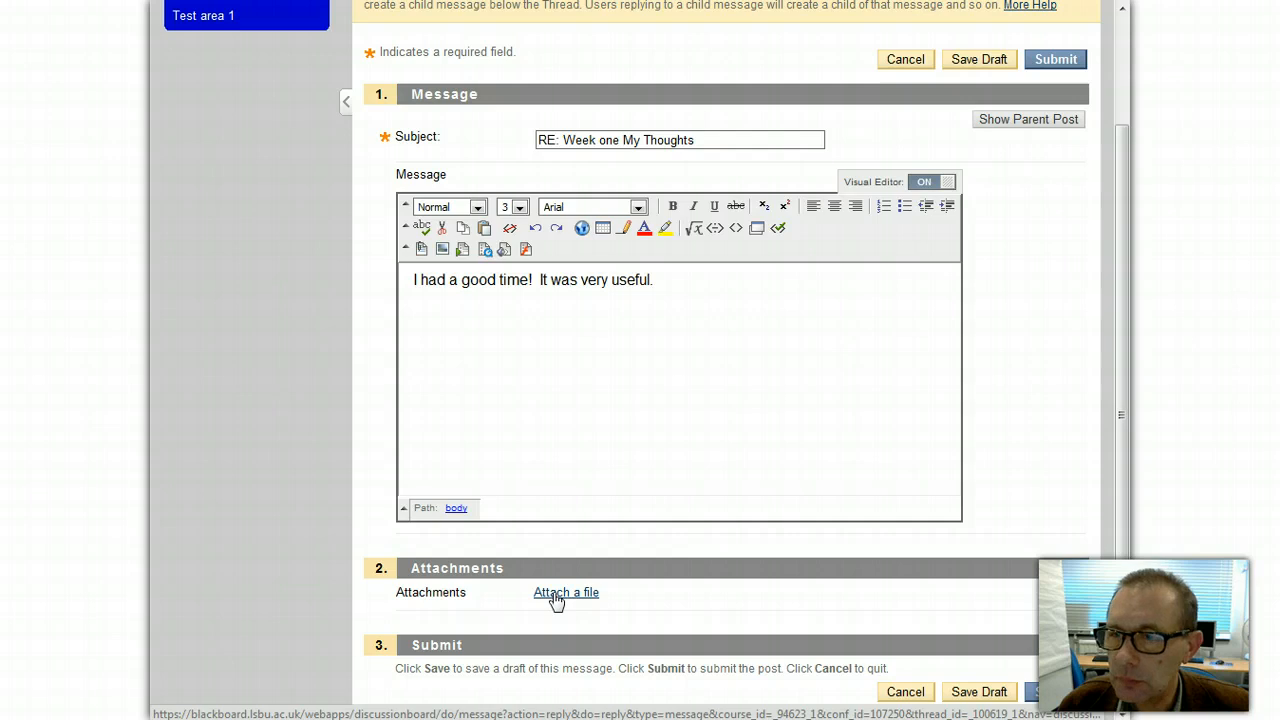
{"action": "left_click", "coordinate": [1058, 694]}
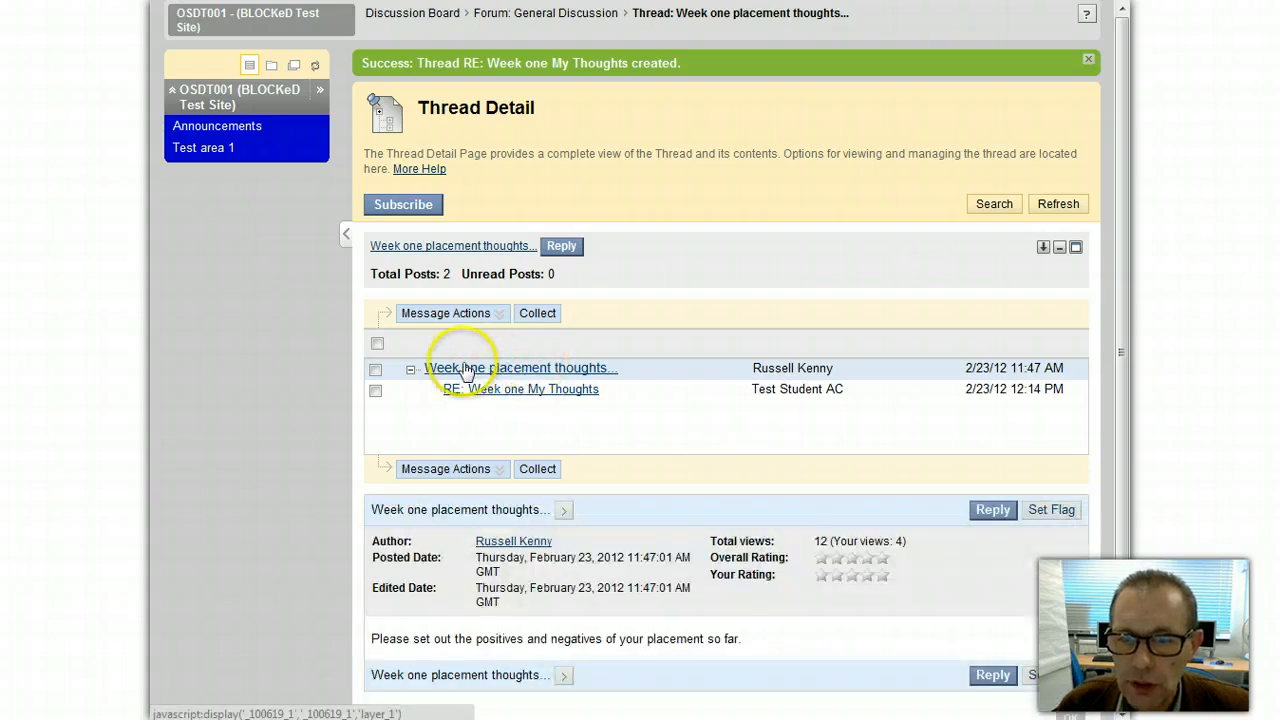
Examine the authors and message texts of the original post and the reply in the thread.
{"action": "left_click_drag", "start_coordinate": [752, 367], "coordinate": [831, 362]}
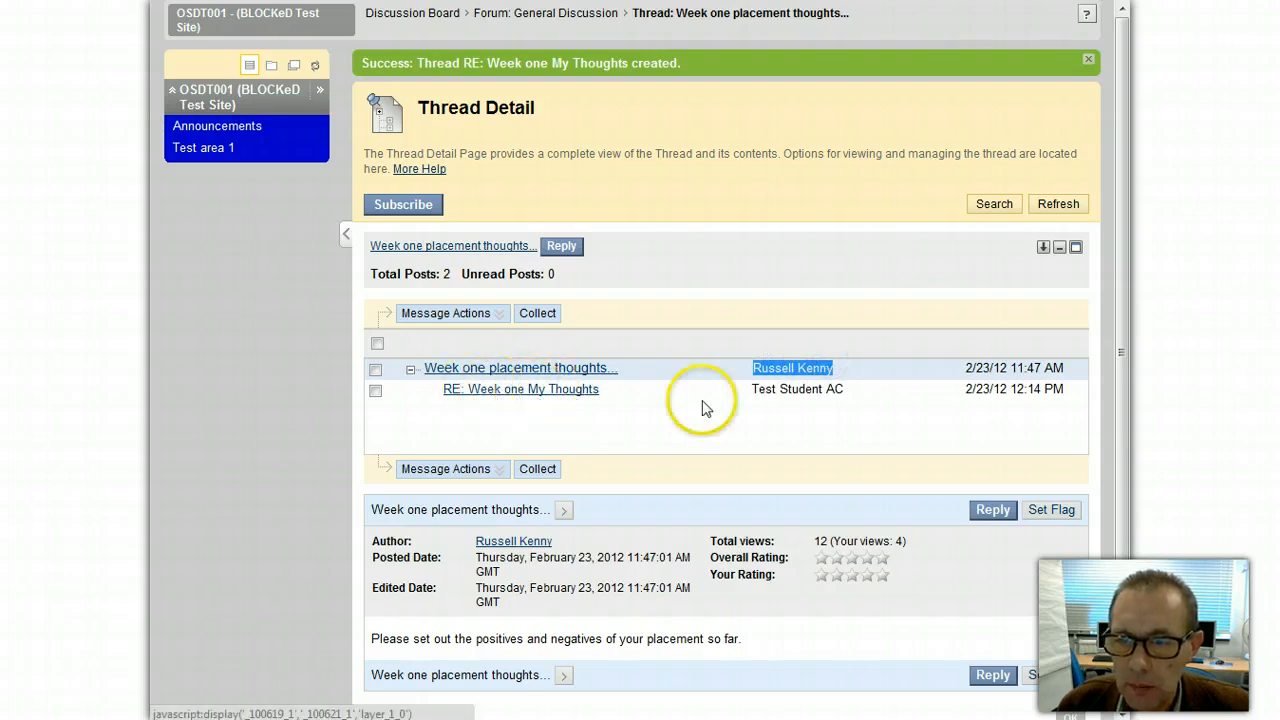
{"action": "left_click_drag", "start_coordinate": [752, 389], "coordinate": [845, 391]}
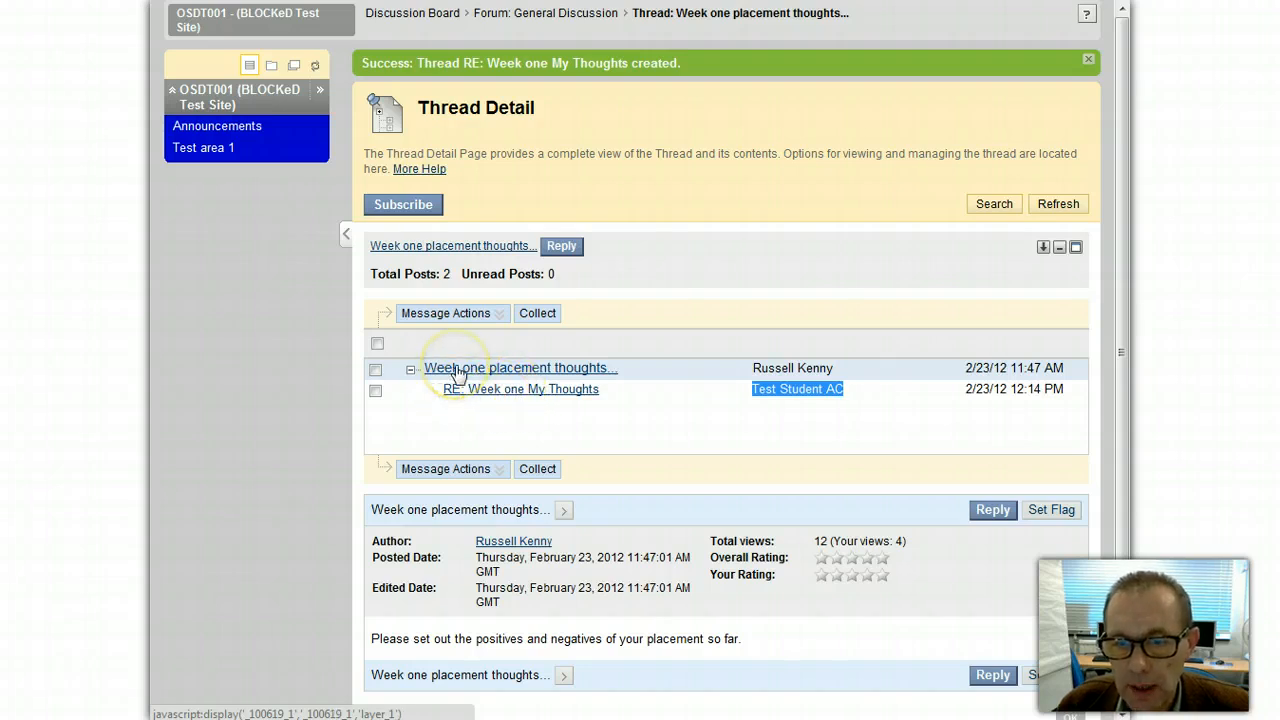
{"action": "left_click", "coordinate": [511, 370]}
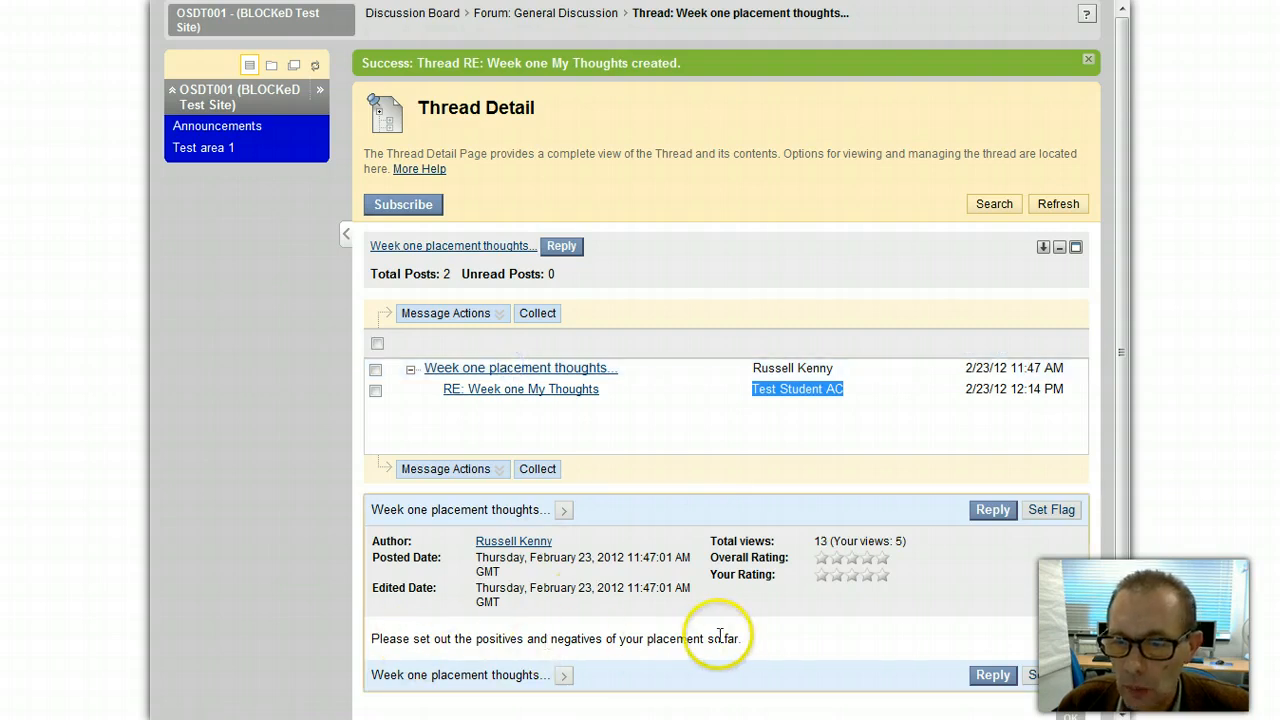
{"action": "left_click", "coordinate": [524, 392]}
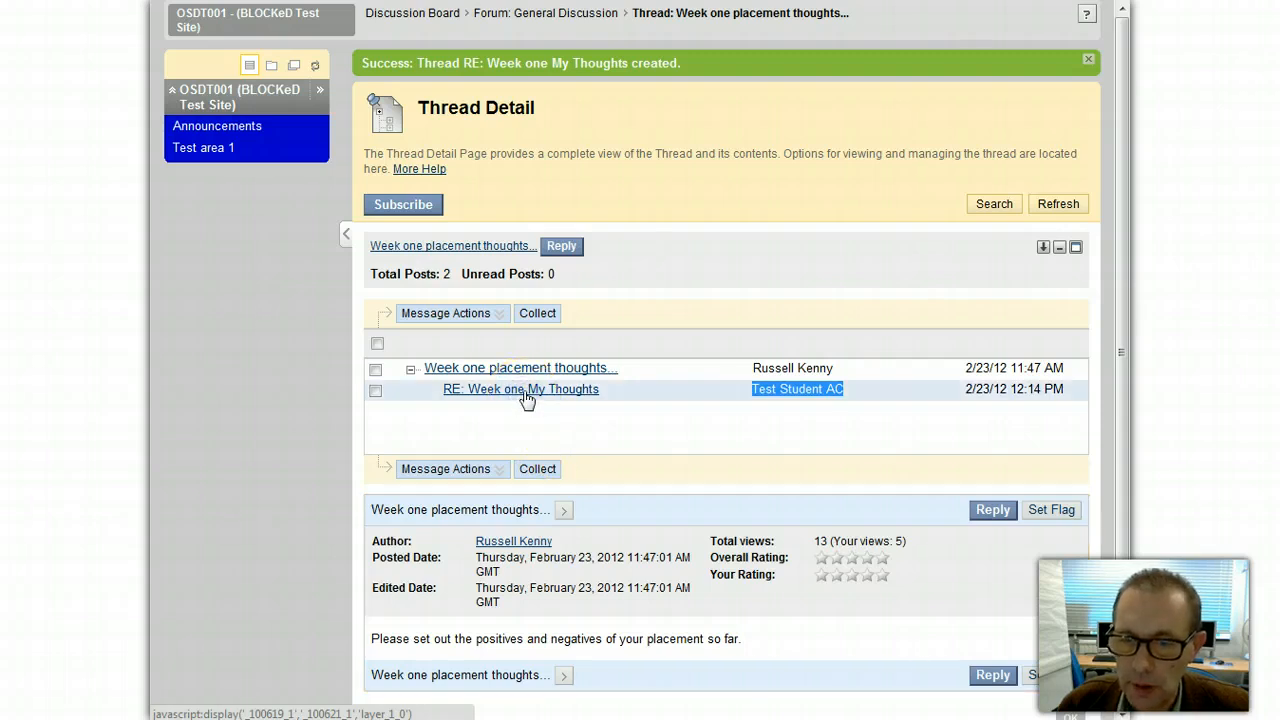
{"action": "left_click", "coordinate": [586, 668]}
{"action": "left_click_drag", "start_coordinate": [586, 668], "coordinate": [365, 685]}
{"action": "left_click", "coordinate": [729, 677]}
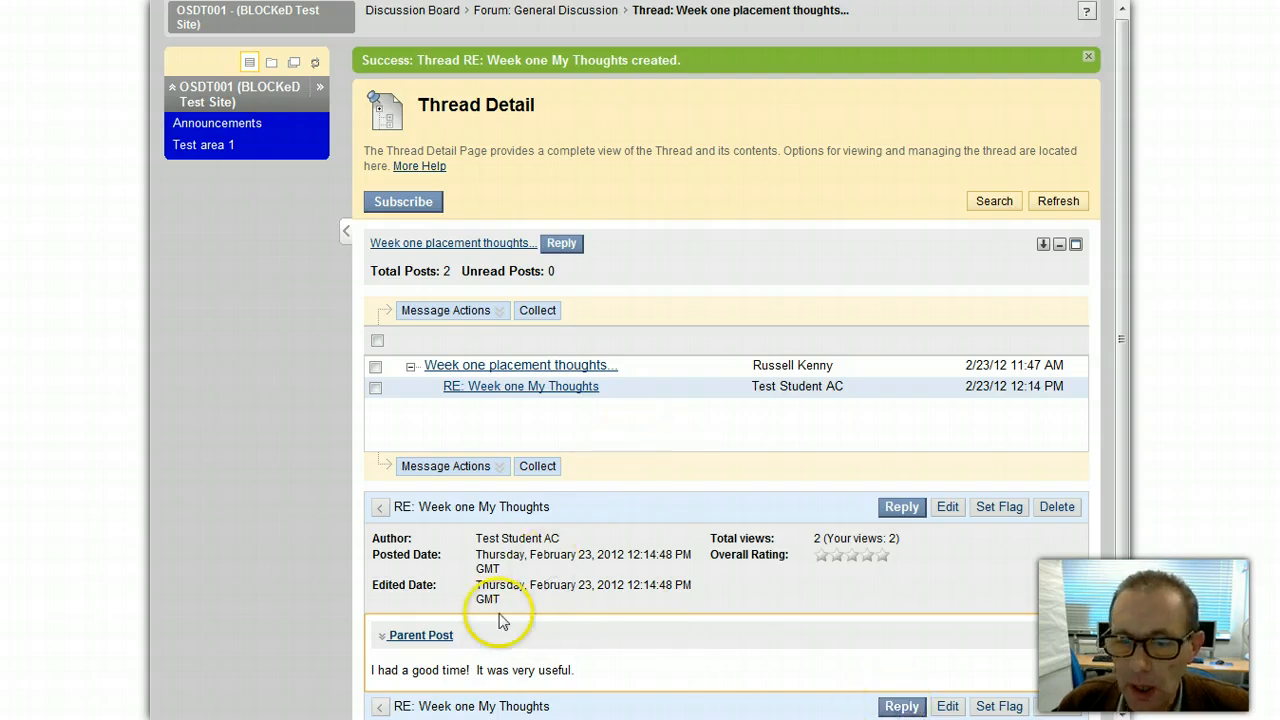
{"action": "left_click", "coordinate": [515, 368]}
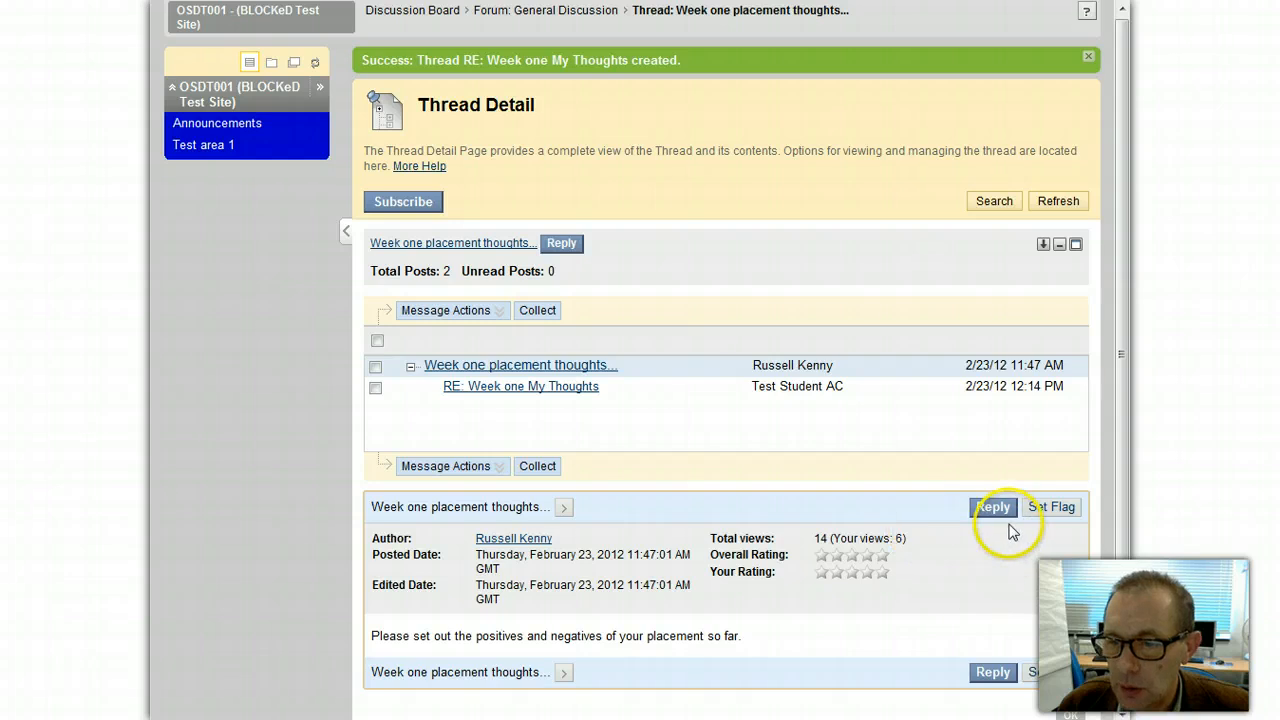
{"action": "left_click", "coordinate": [1010, 521]}
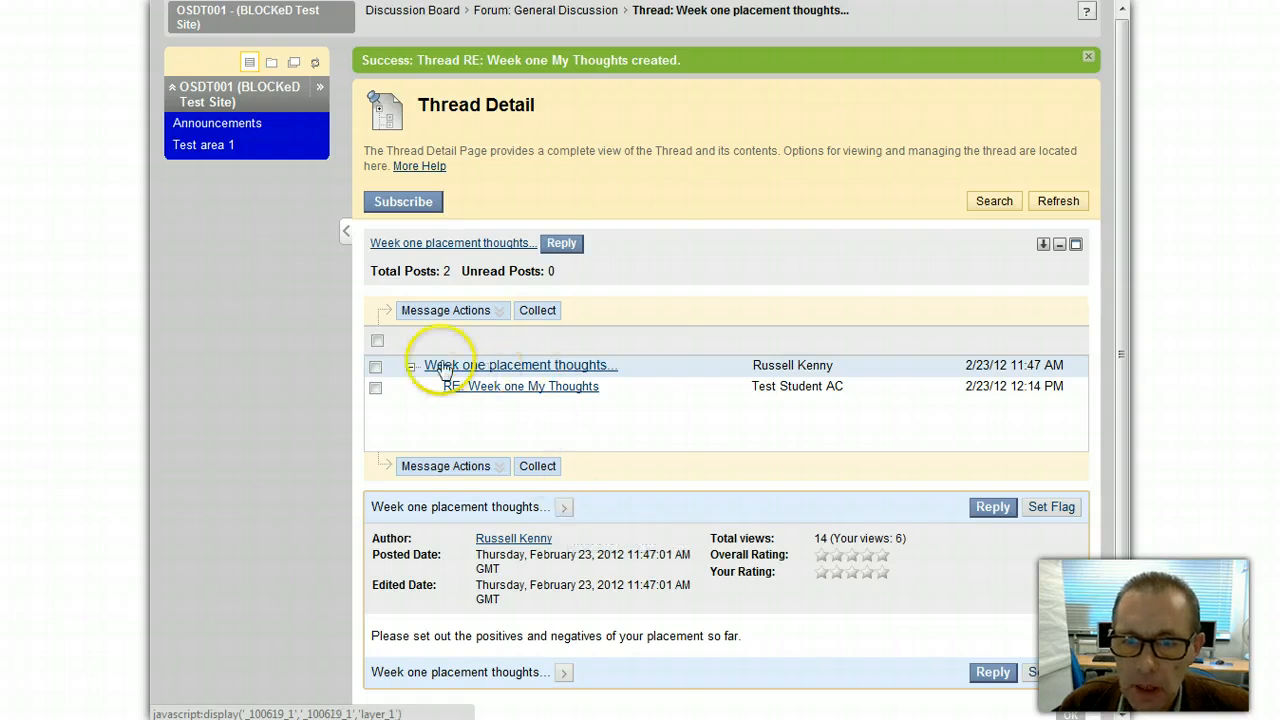
Select both the original post and the reply and collect them into one collection.
{"action": "left_click", "coordinate": [375, 369]}
{"action": "left_click", "coordinate": [375, 388]}
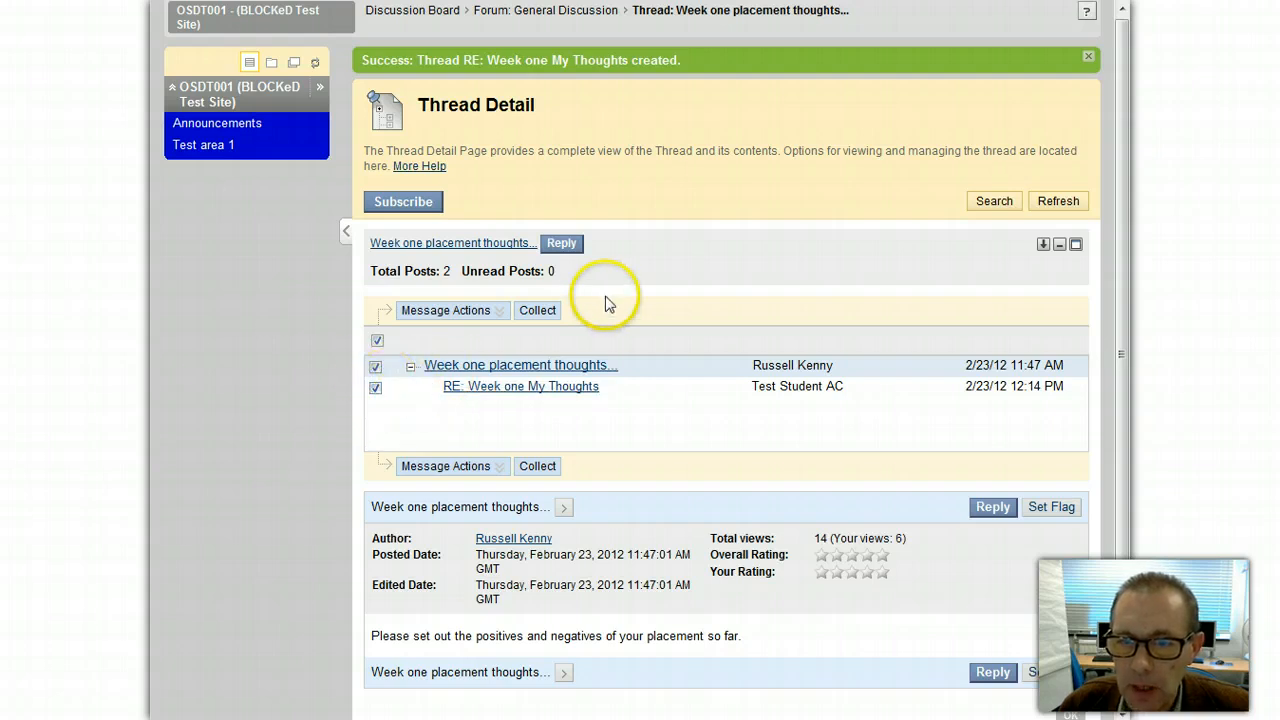
{"action": "left_click", "coordinate": [545, 312]}
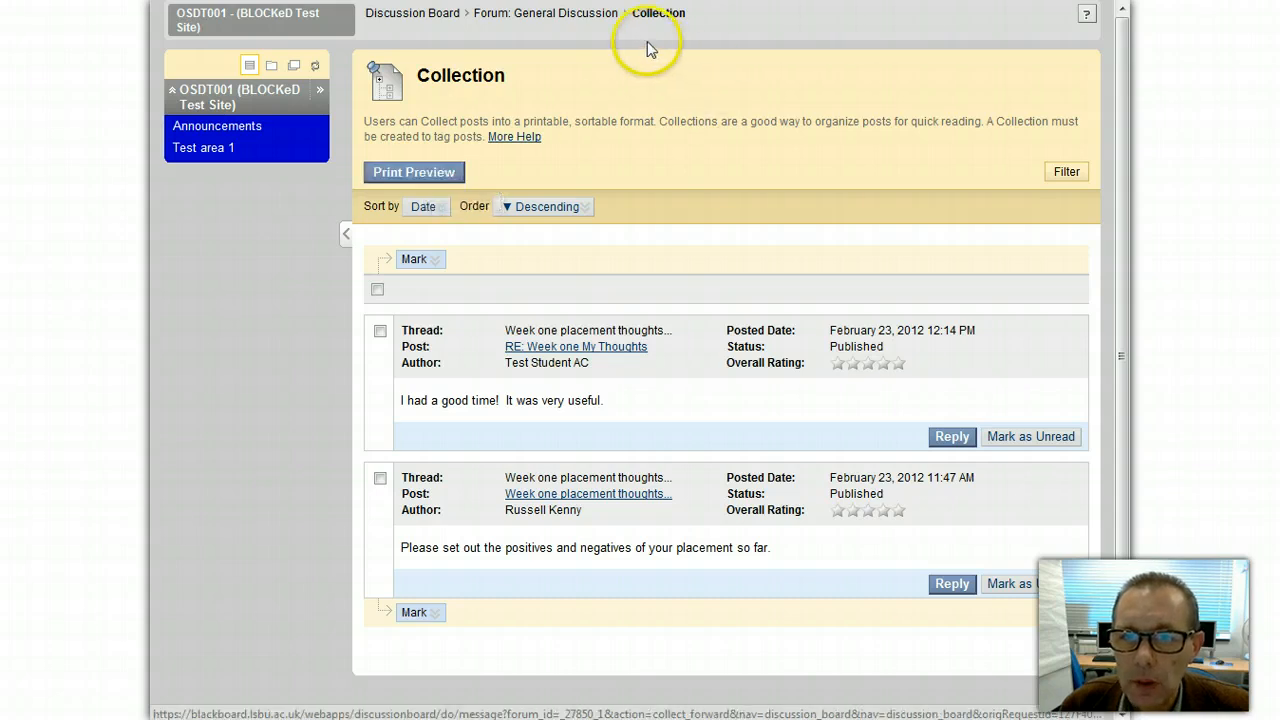
Go back to the General Discussion forum and reopen the "Week one placement thoughts" thread.
{"action": "left_click", "coordinate": [545, 13]}
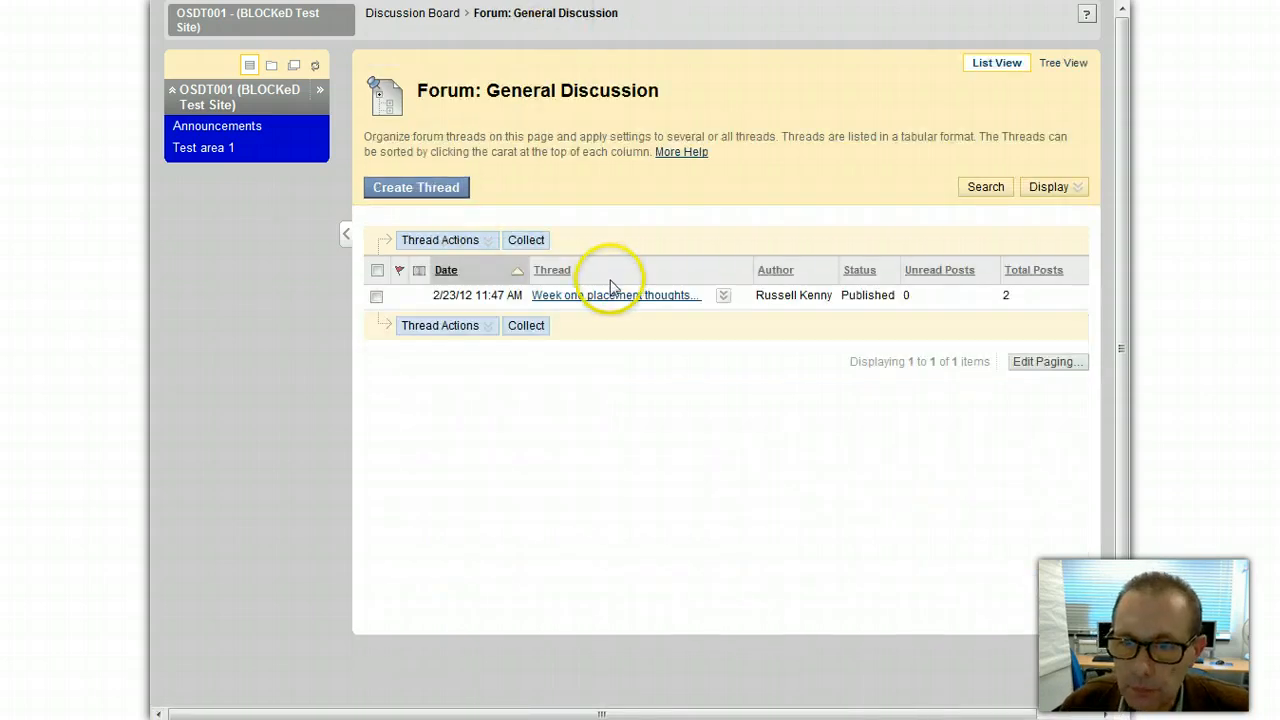
{"action": "left_click", "coordinate": [614, 295]}
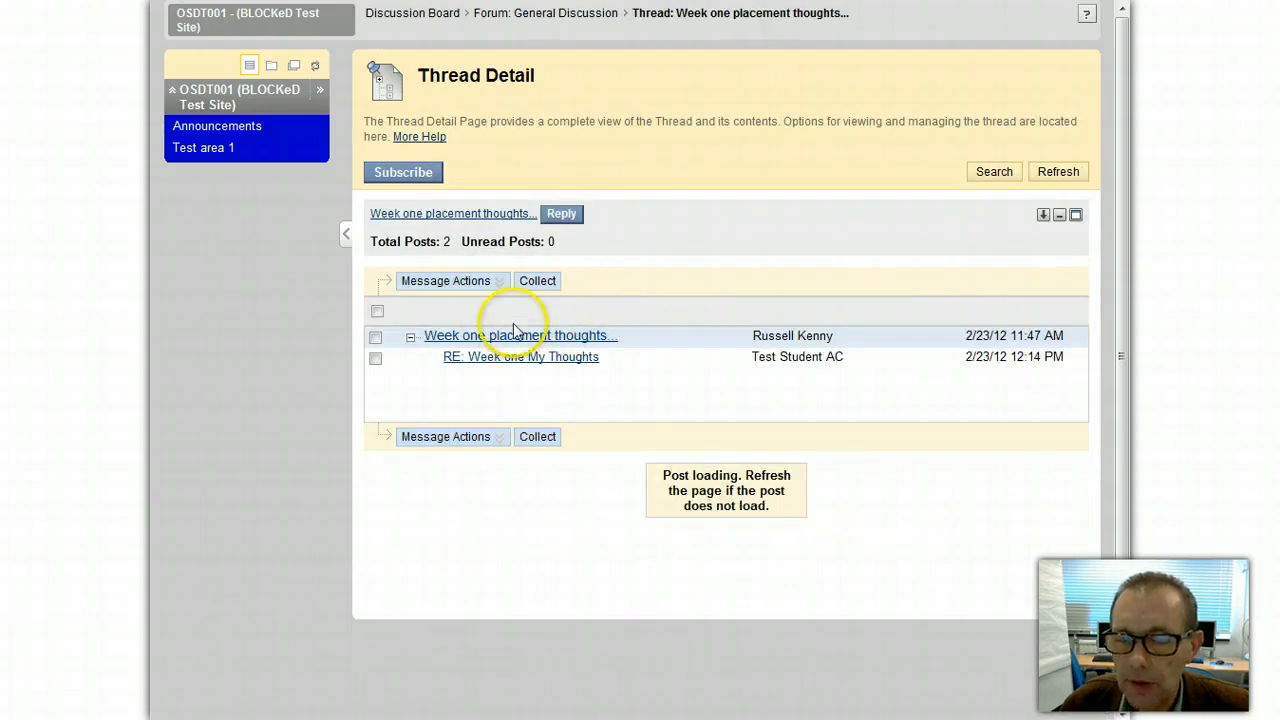
{"action": "left_click", "coordinate": [541, 360]}
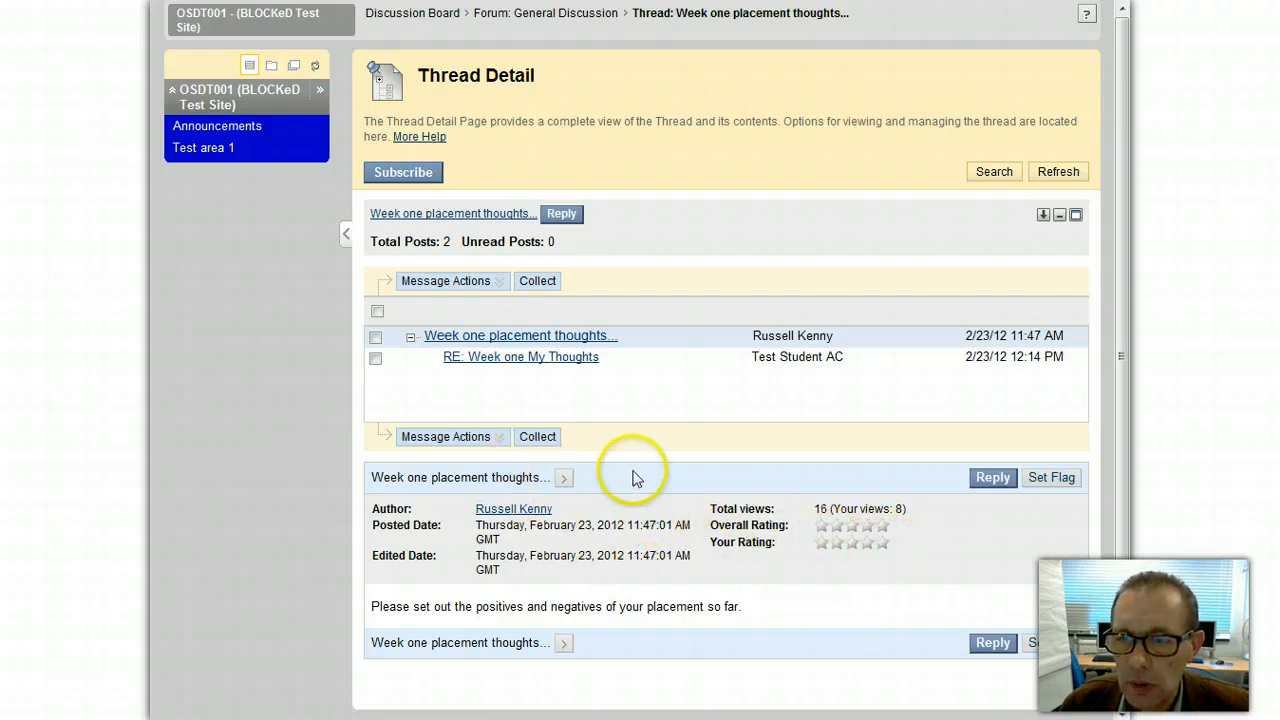
Rate the original "Week one placement thoughts" post two stars.
{"action": "left_click", "coordinate": [836, 542]}
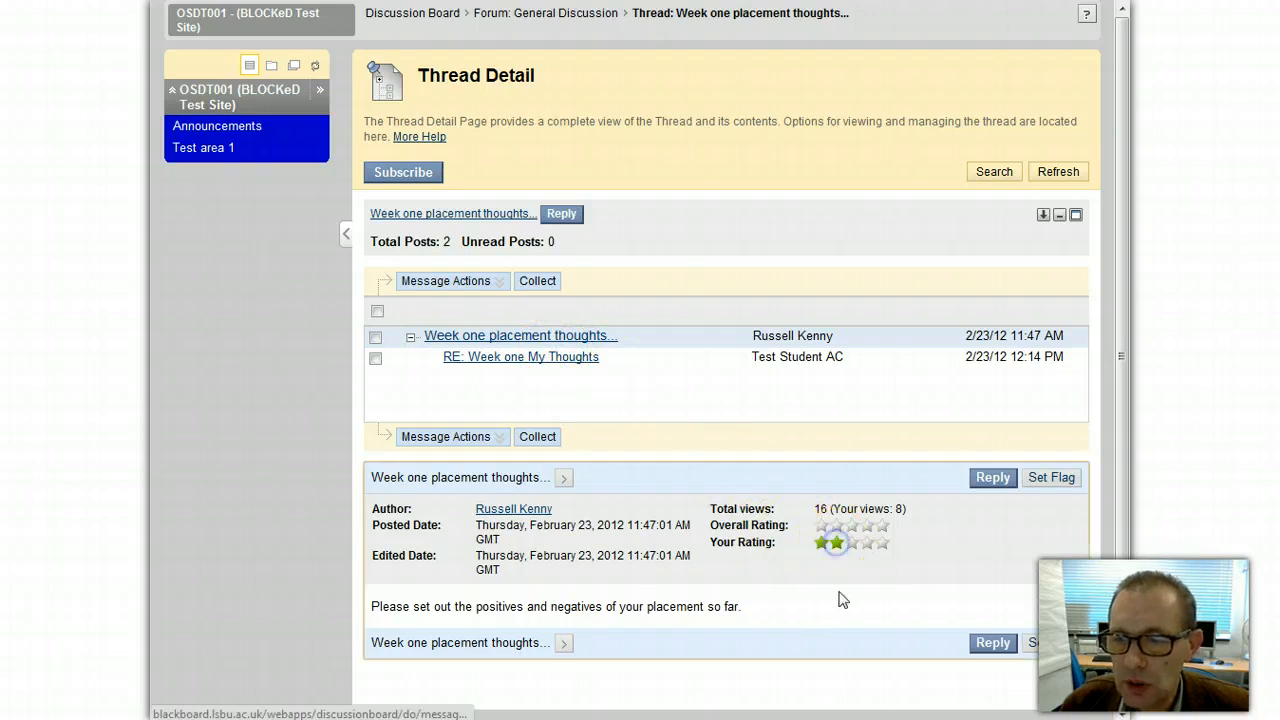
{"action": "left_click", "coordinate": [821, 542]}
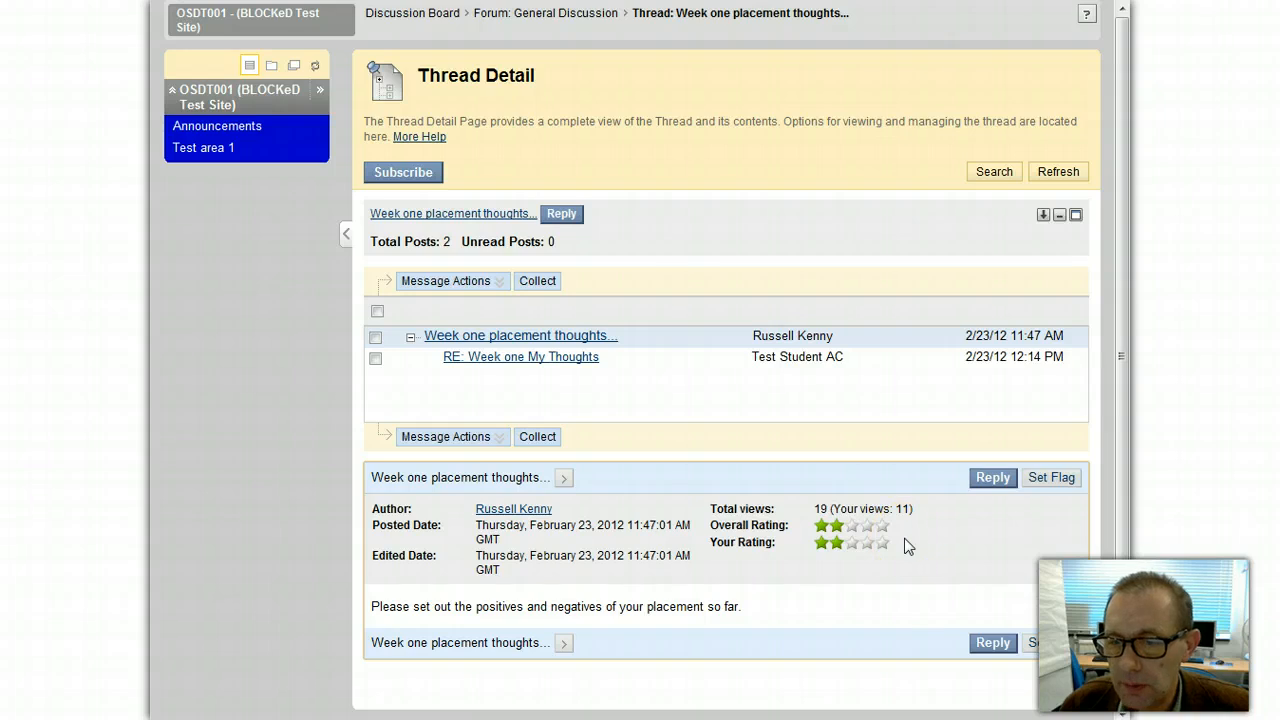
{"action": "left_click", "coordinate": [905, 586]}
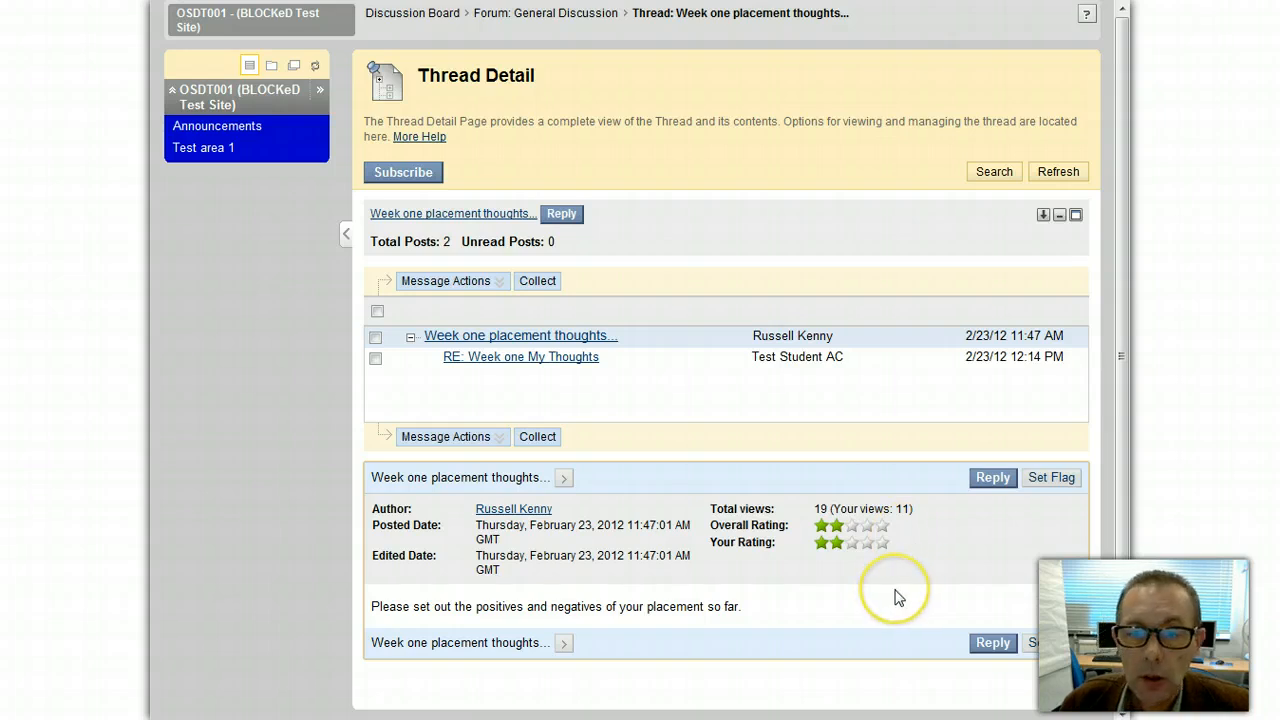